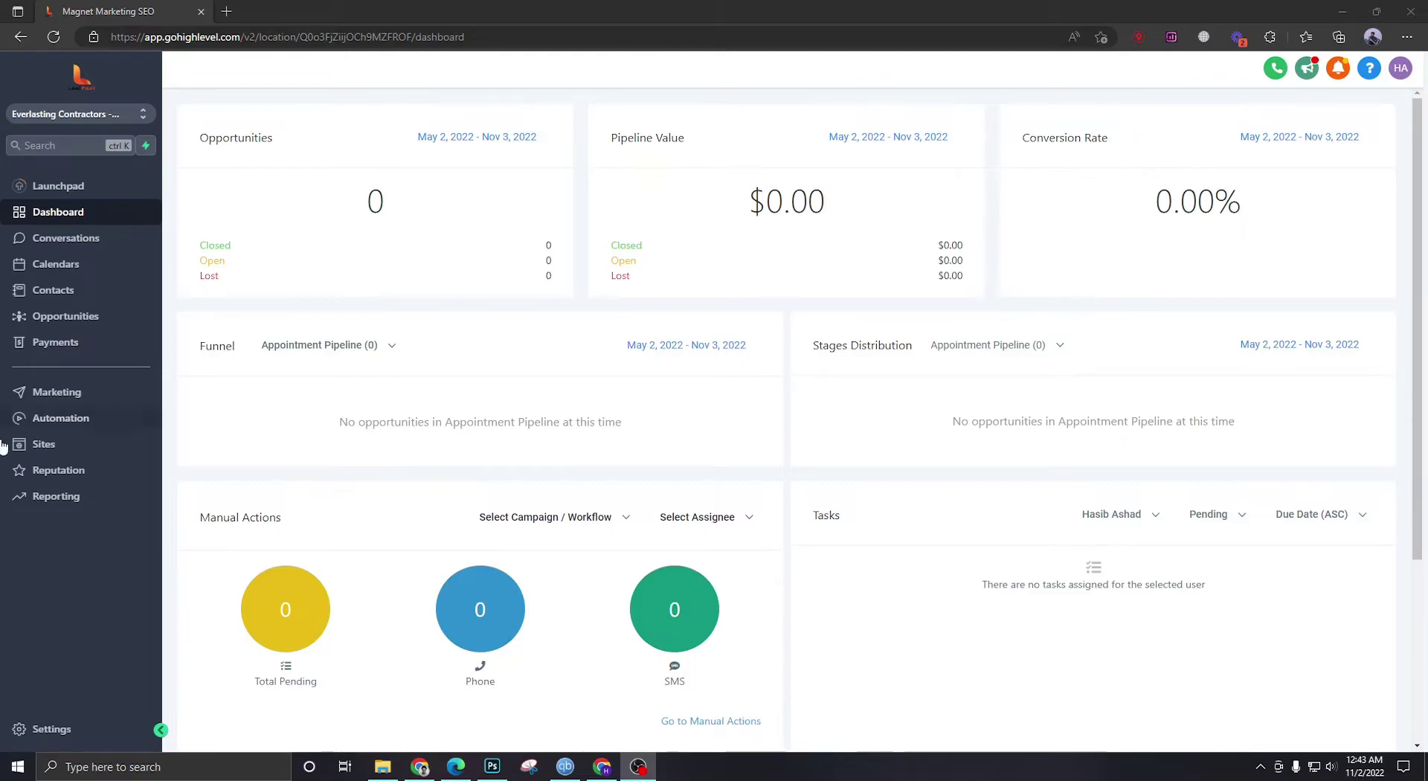
Open Sites from the sidebar to view the account's funnels list
left_click(53, 444)
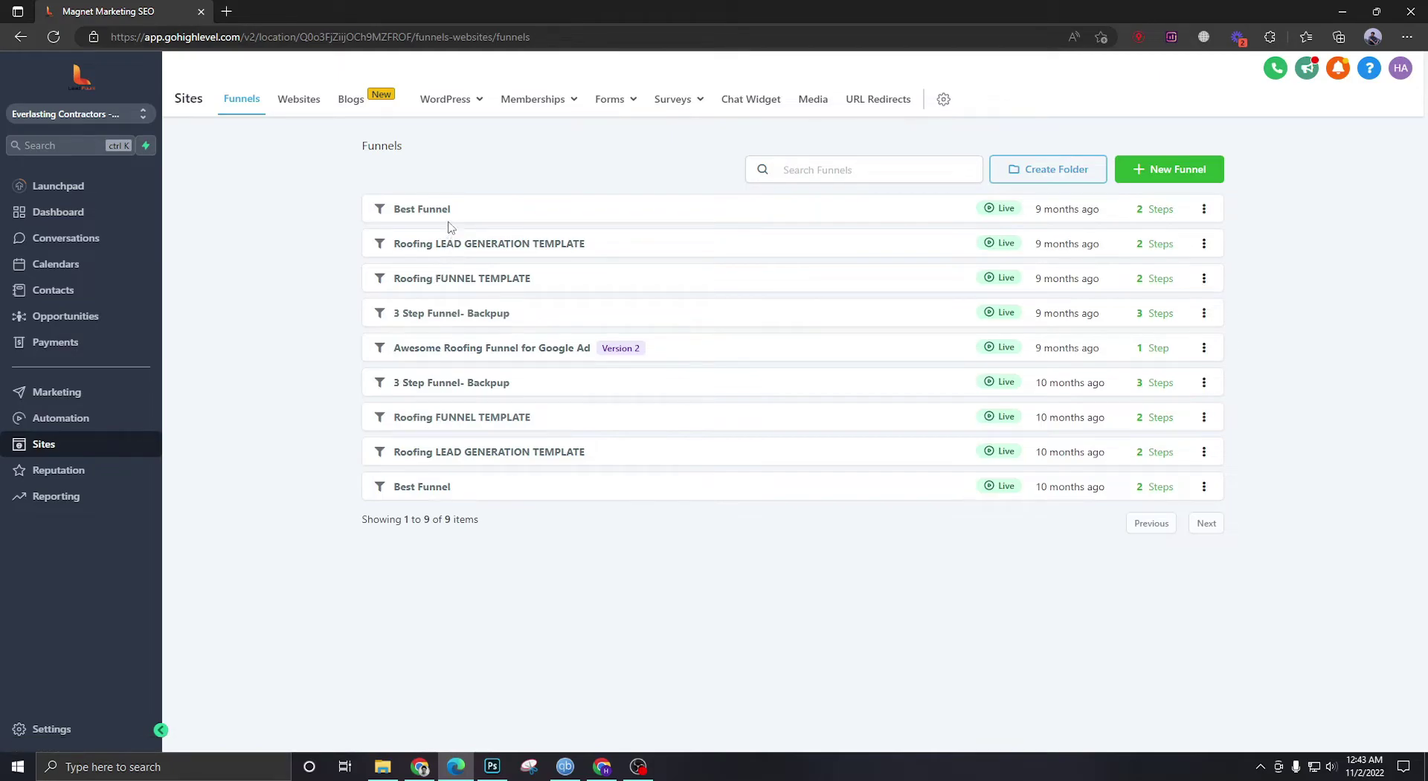
Create a new funnel named 'Roofing Awesome Funnel'
left_click(1141, 184)
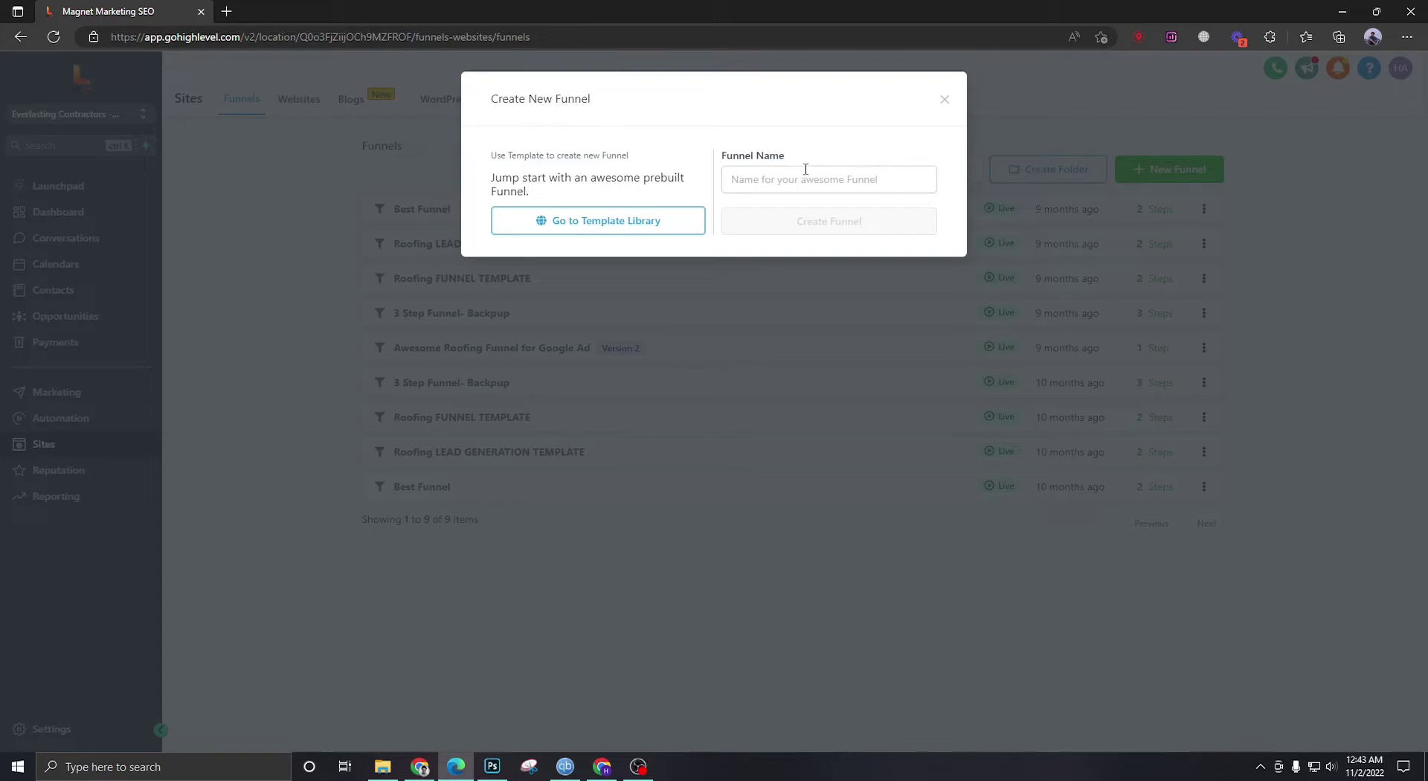
left_click(806, 170)
type("Ro")
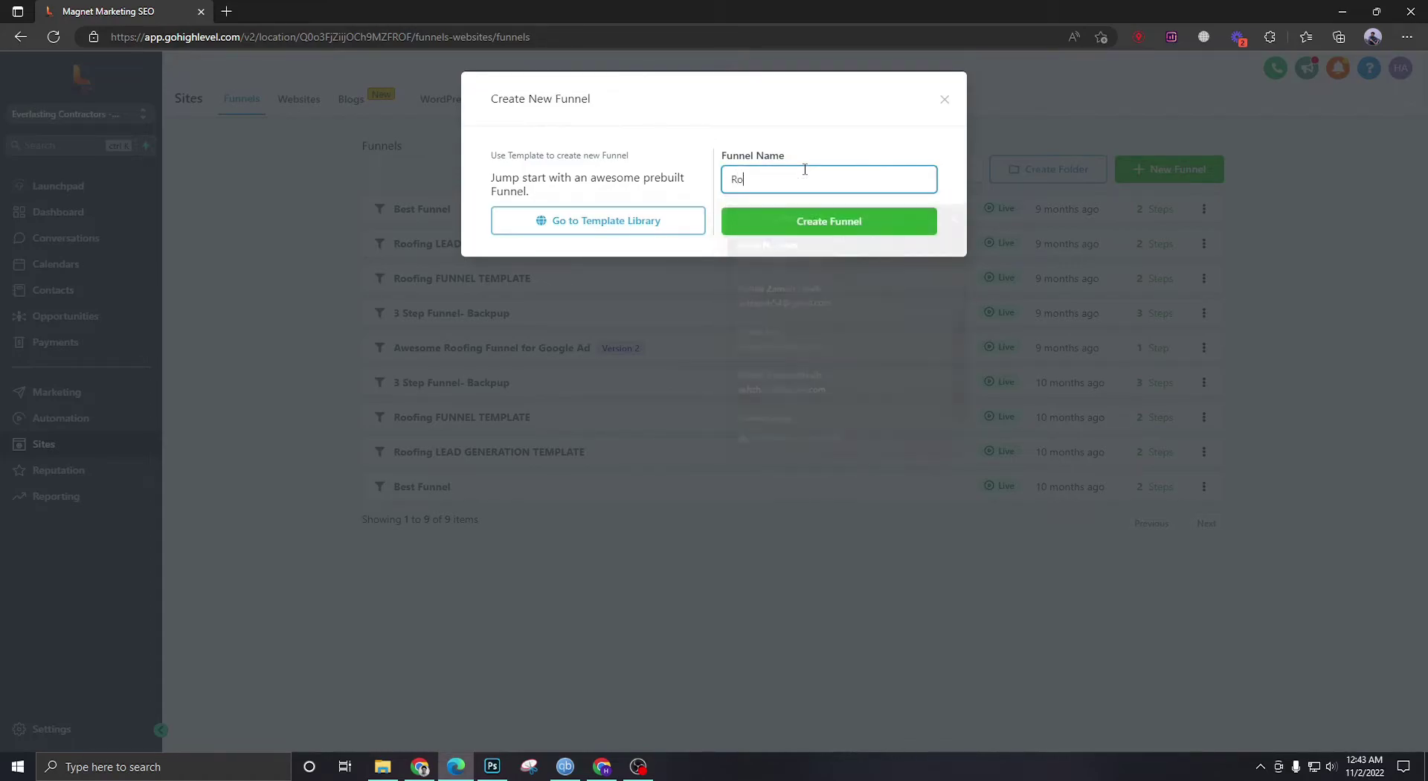
type("ofing Awesome Funnel")
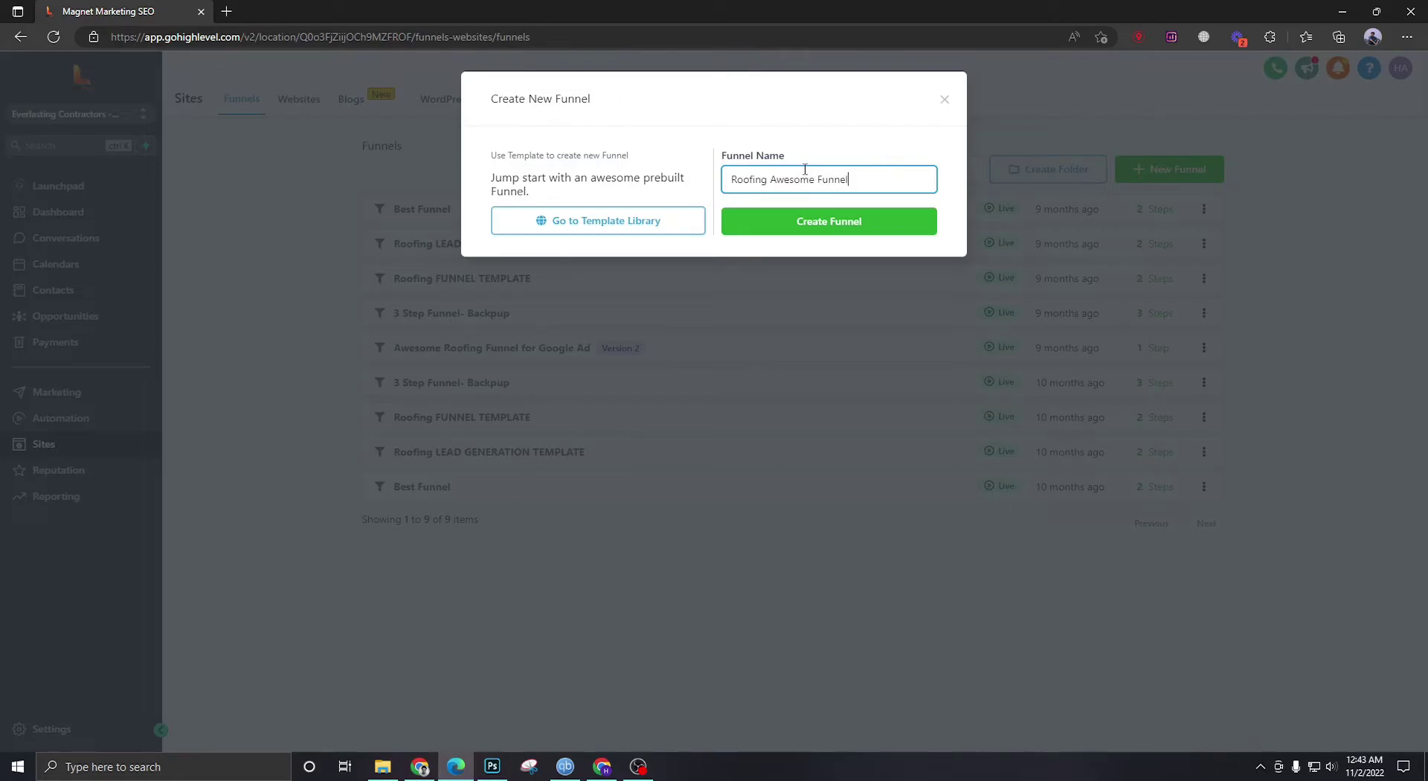
left_click(805, 221)
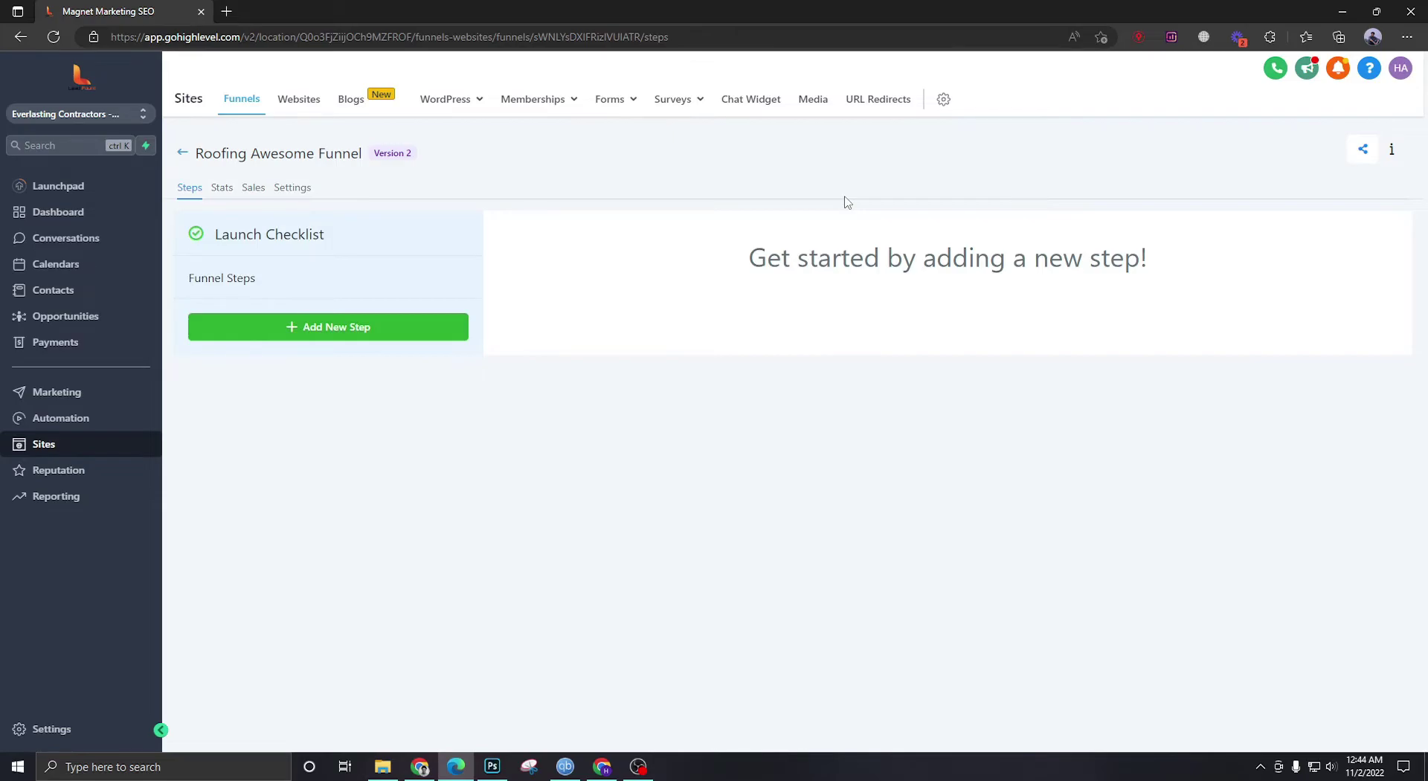
Add a funnel step named 'Landing Page' with the path /home
left_click(307, 339)
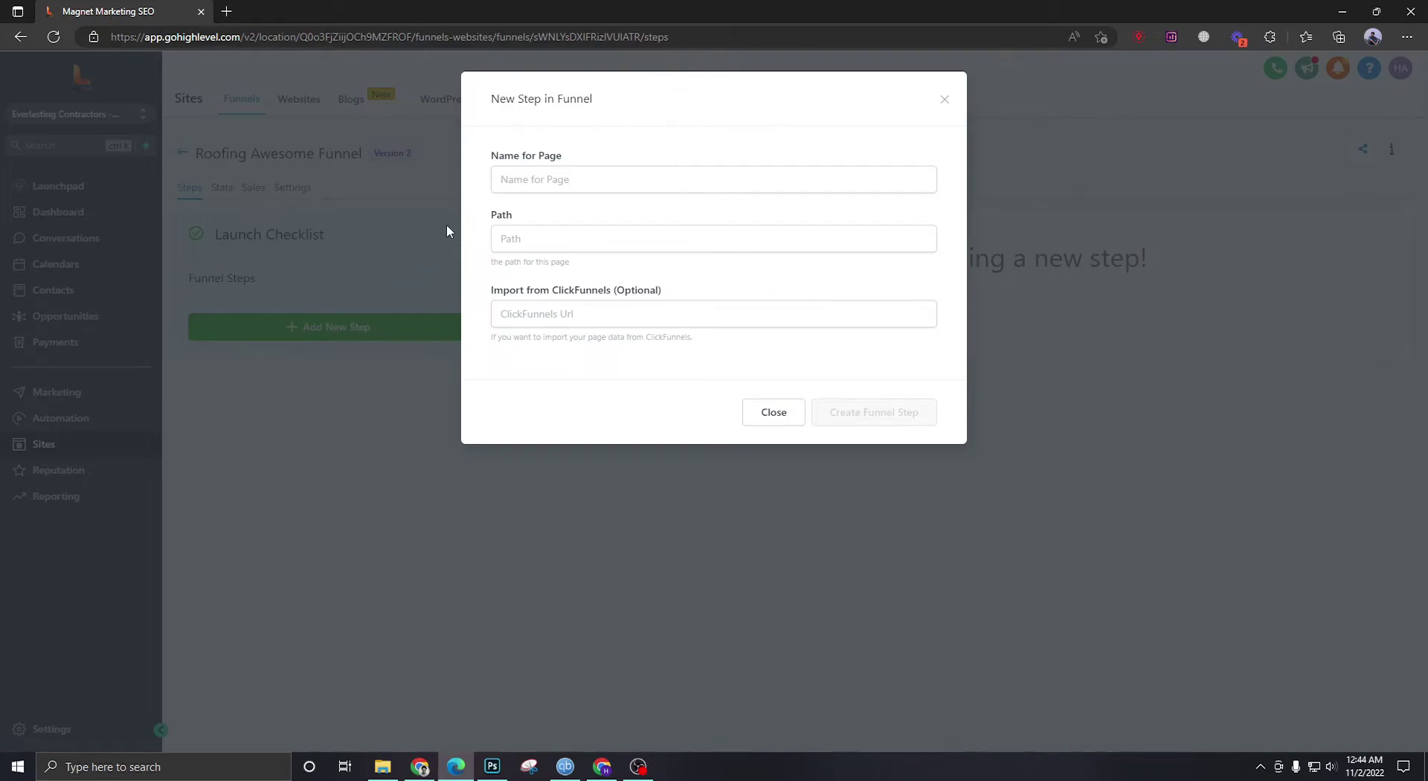
left_click(546, 179)
type("Landing Page")
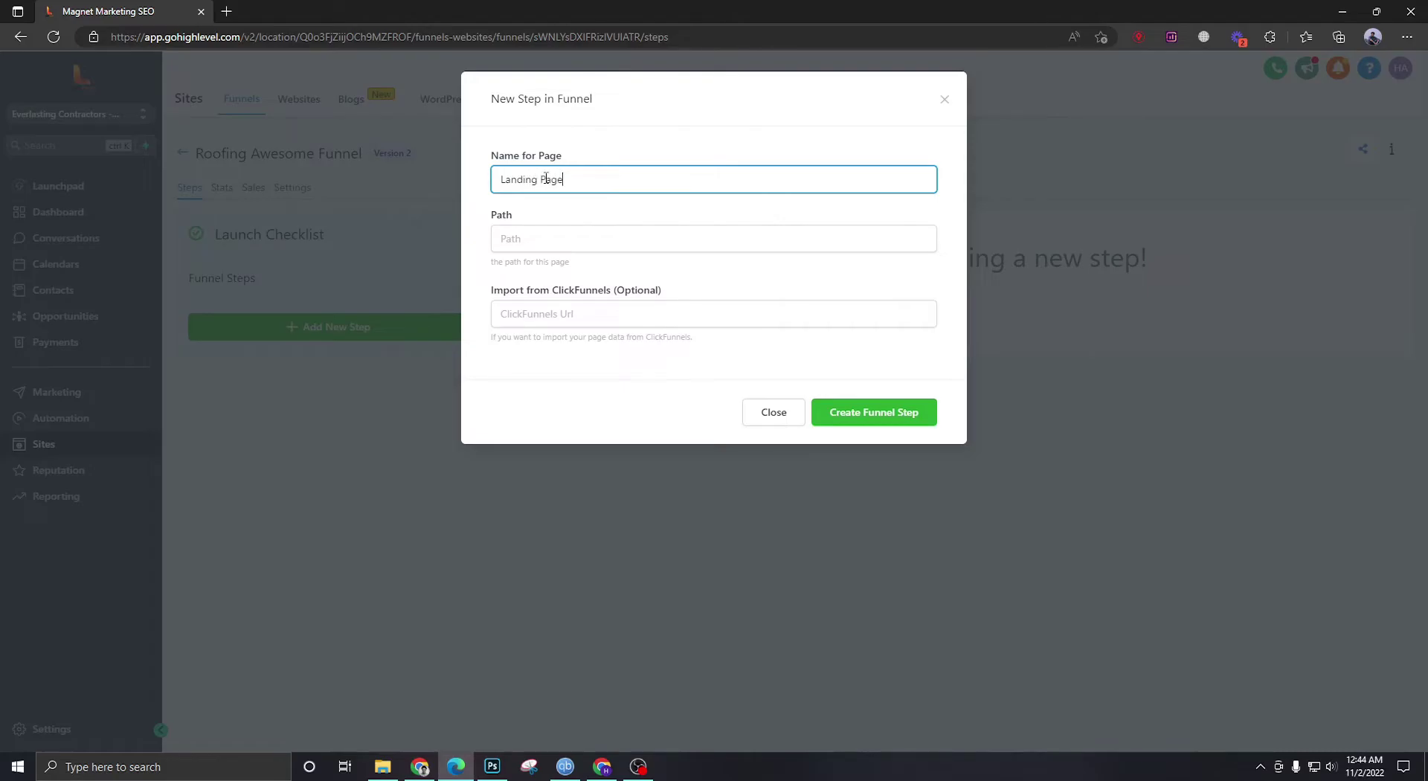
left_click(554, 242)
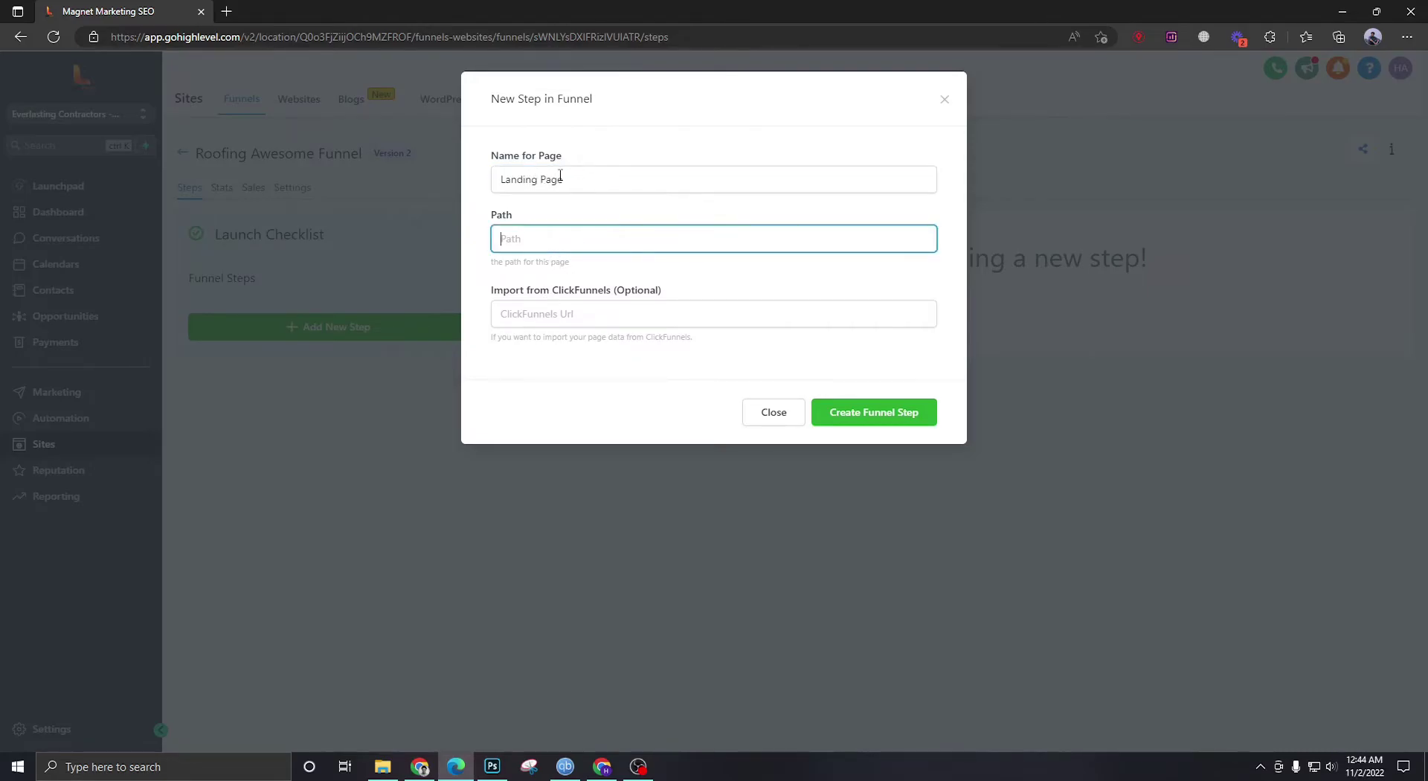
type("/home")
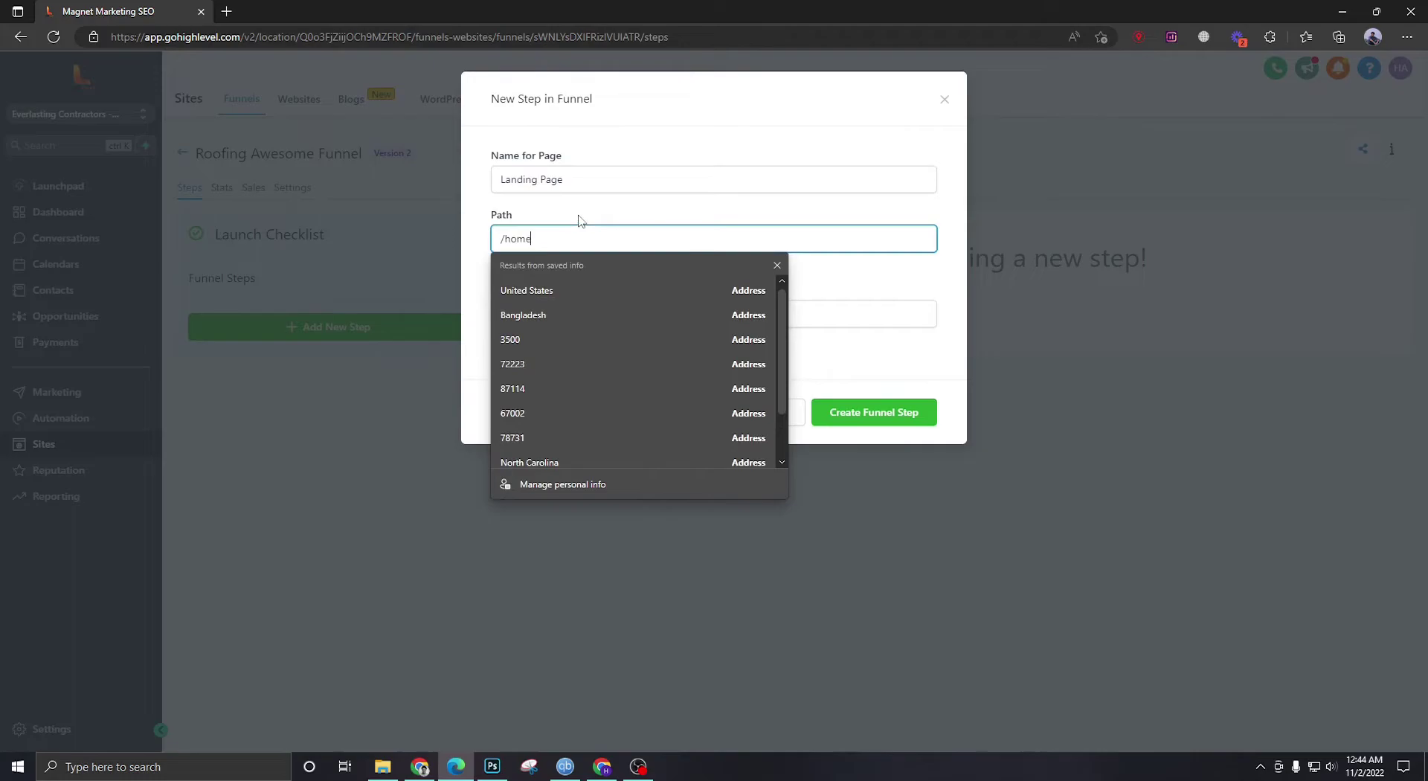
left_click(580, 220)
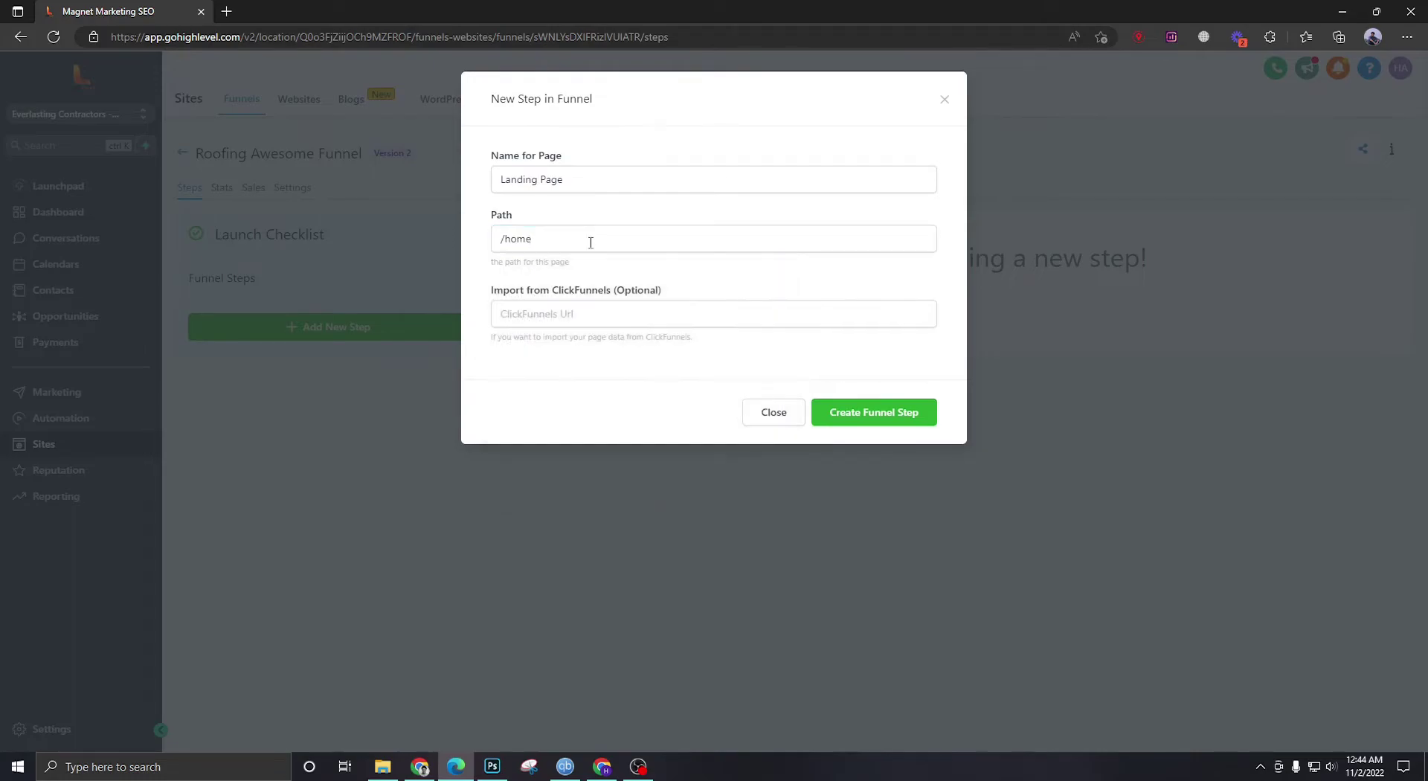
left_click(871, 414)
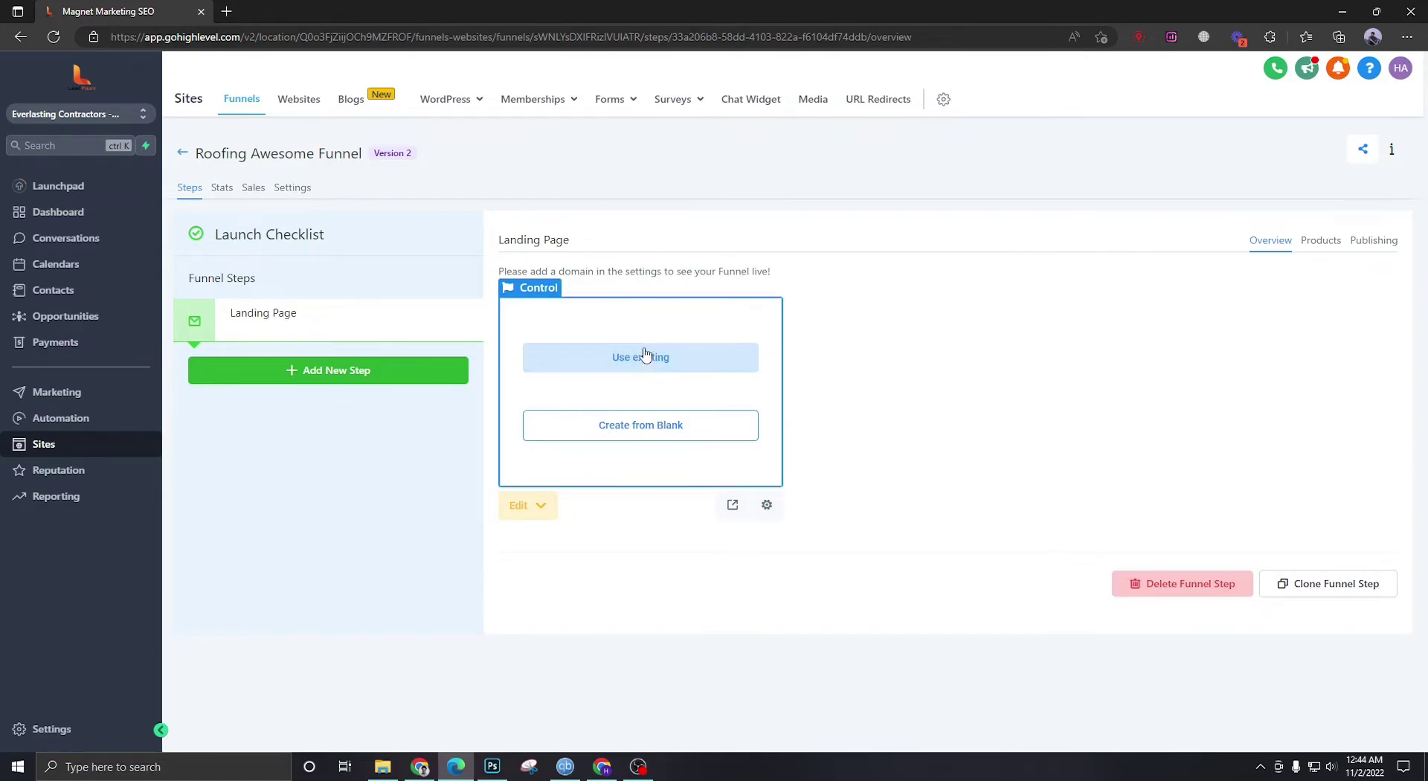
Open the Landing Page step in the page builder with a blank full-width section
left_click(617, 360)
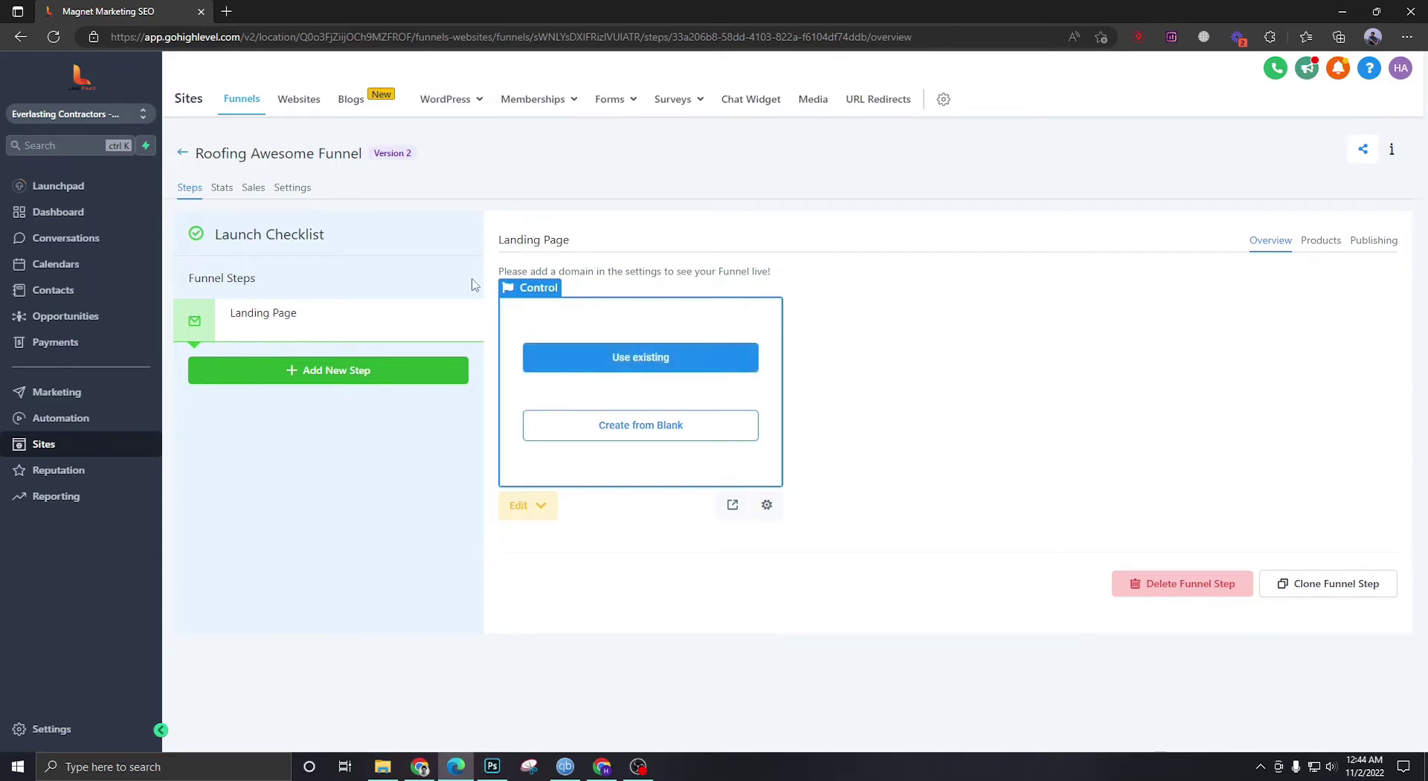
left_click(636, 355)
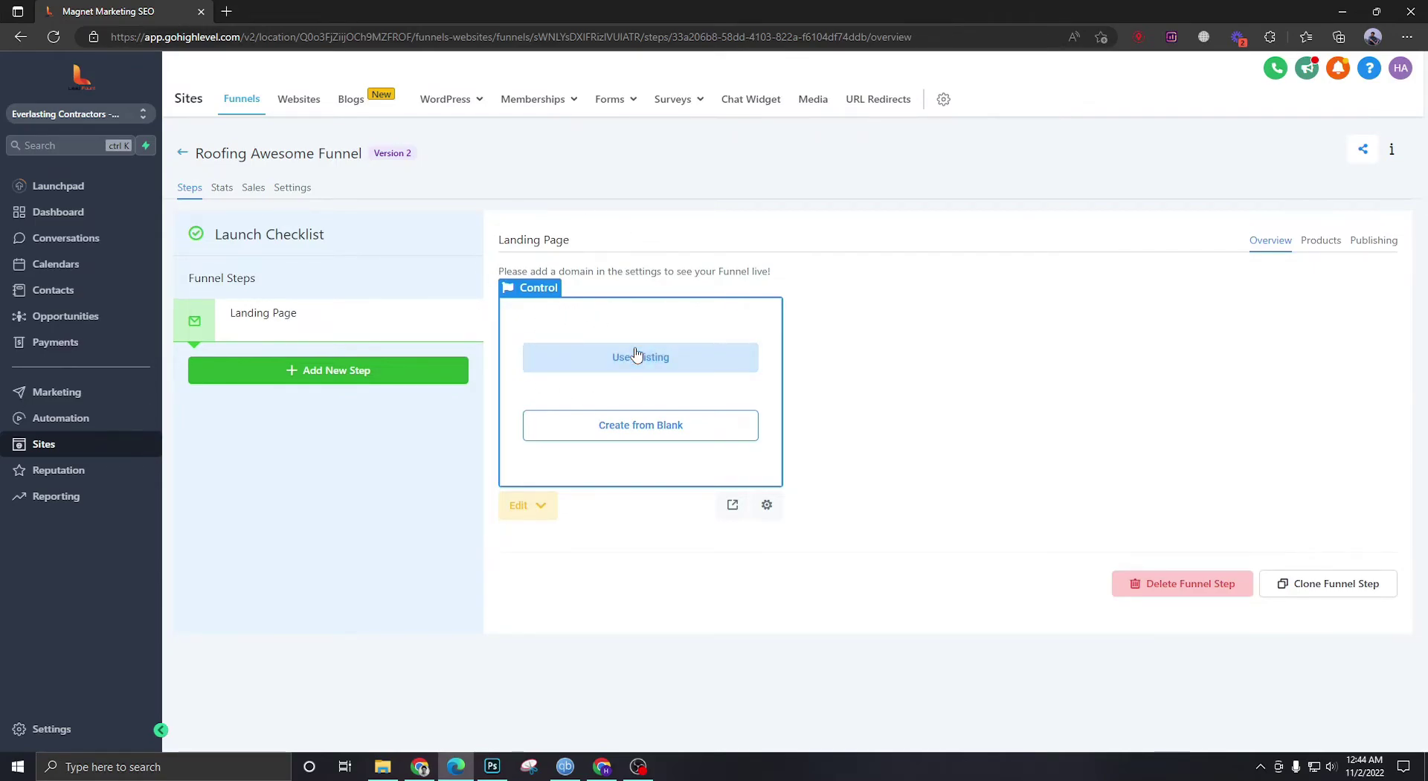
left_click(662, 425)
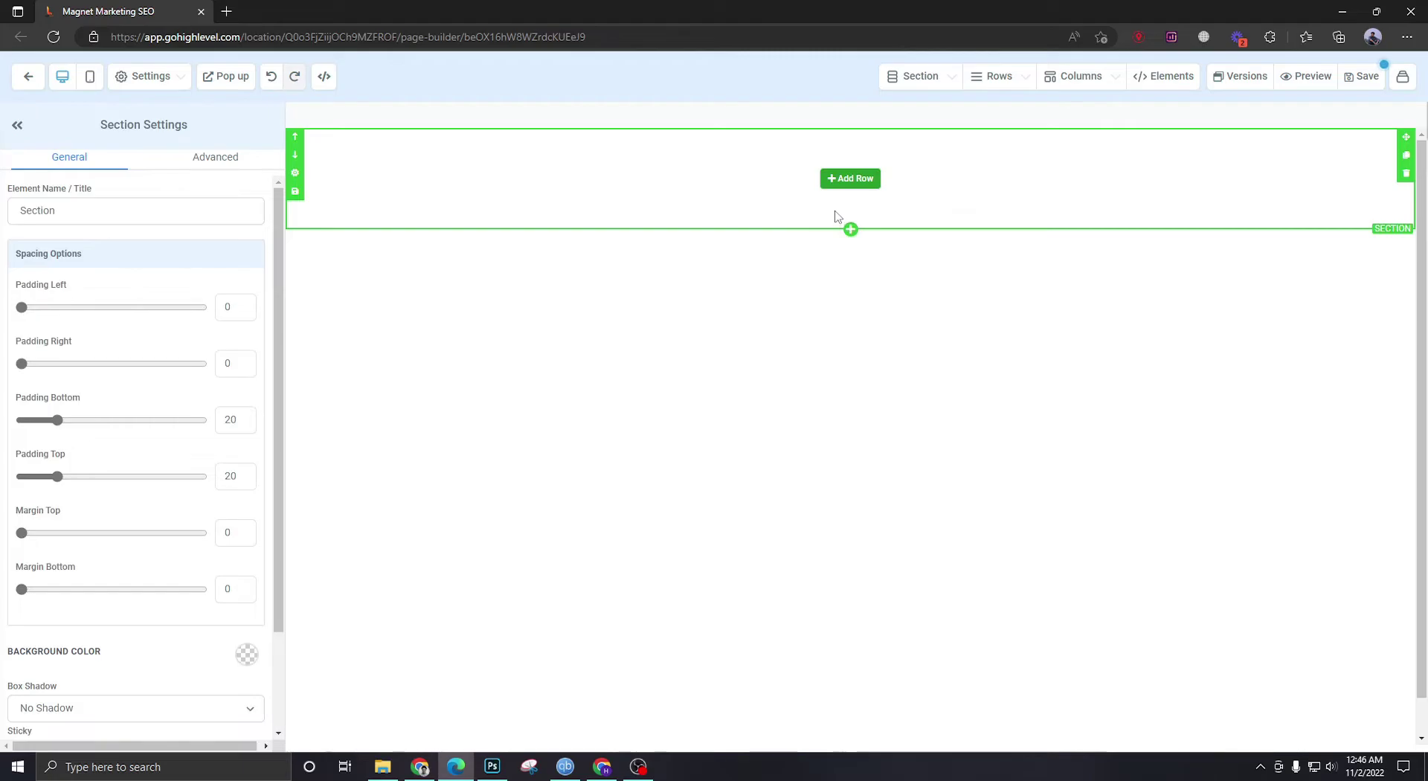
Add a 2-column row and narrow its left column to about a quarter width
left_click(856, 180)
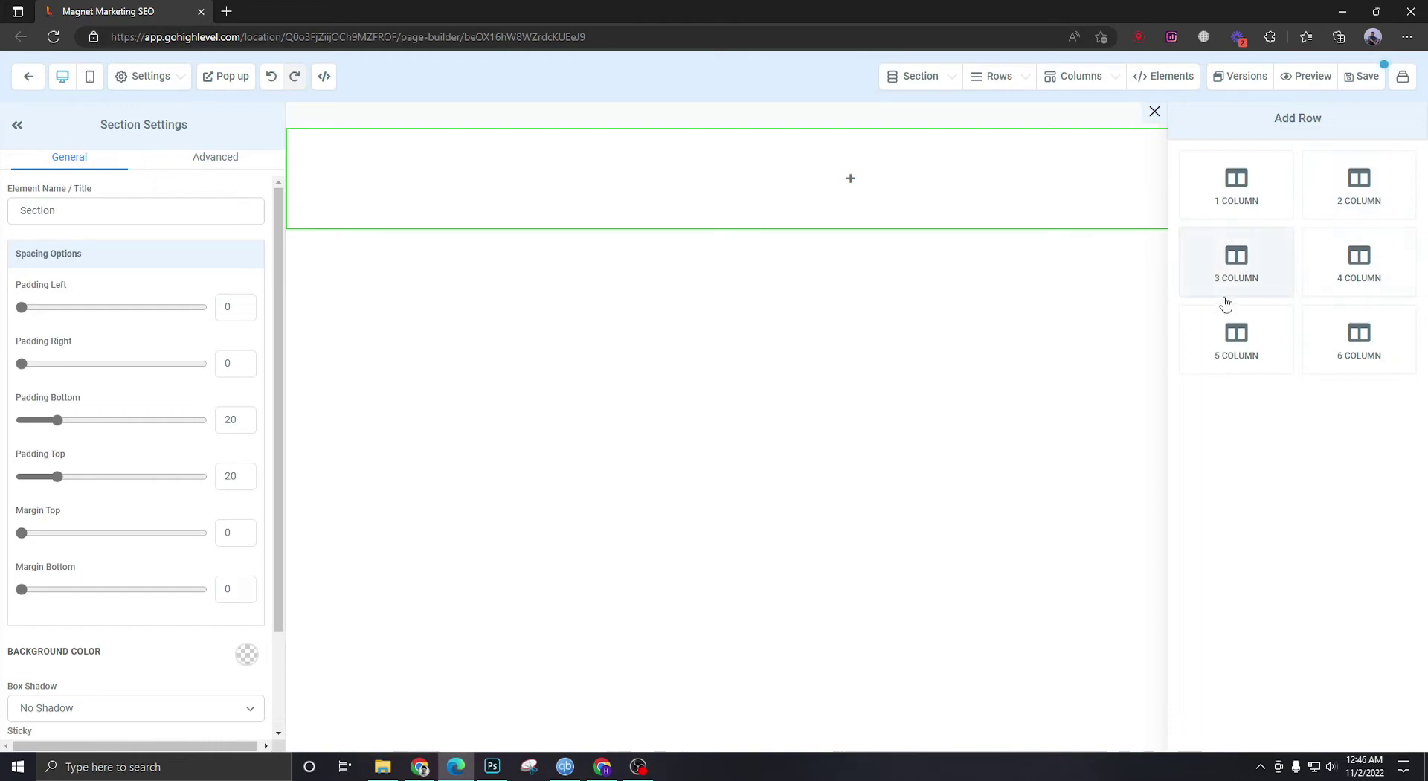
left_click(1320, 202)
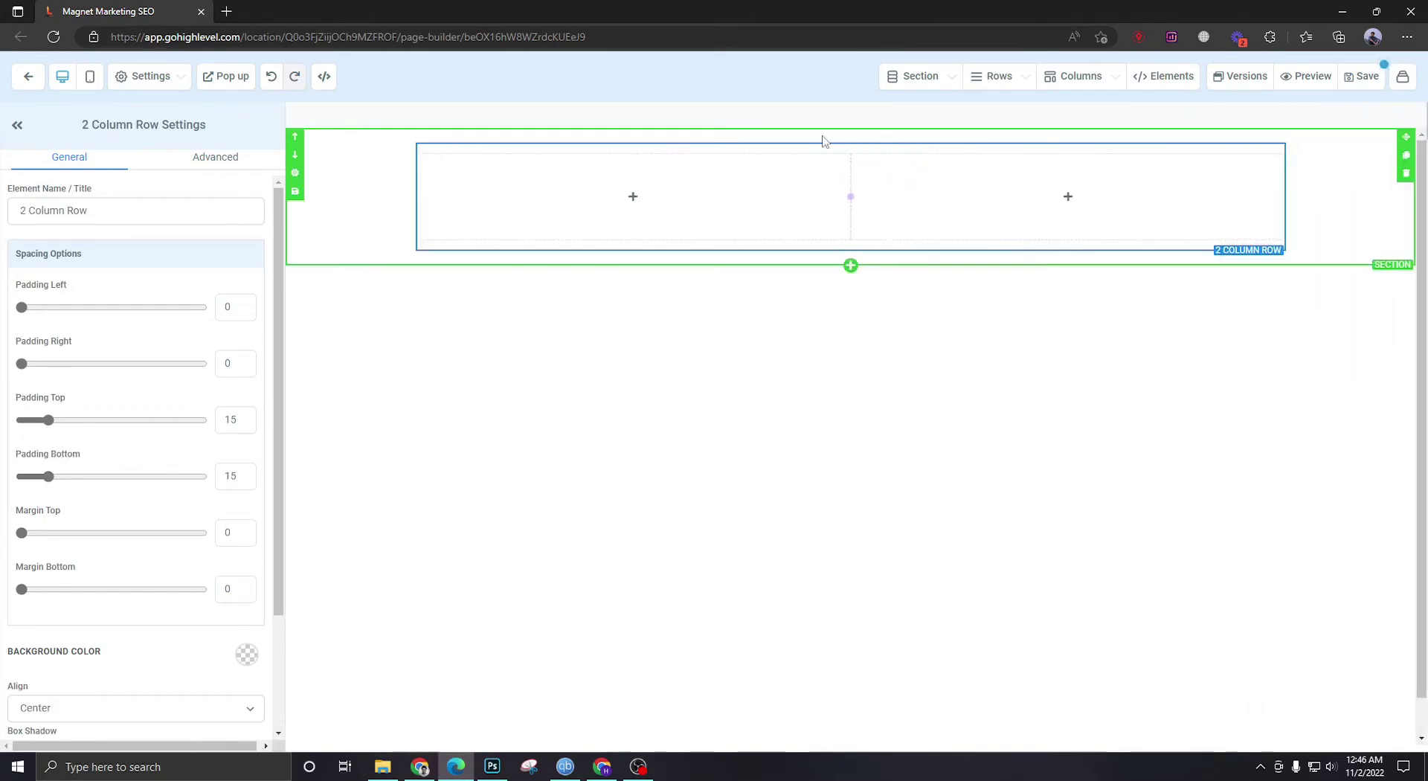
left_click_drag(851, 196, 628, 197)
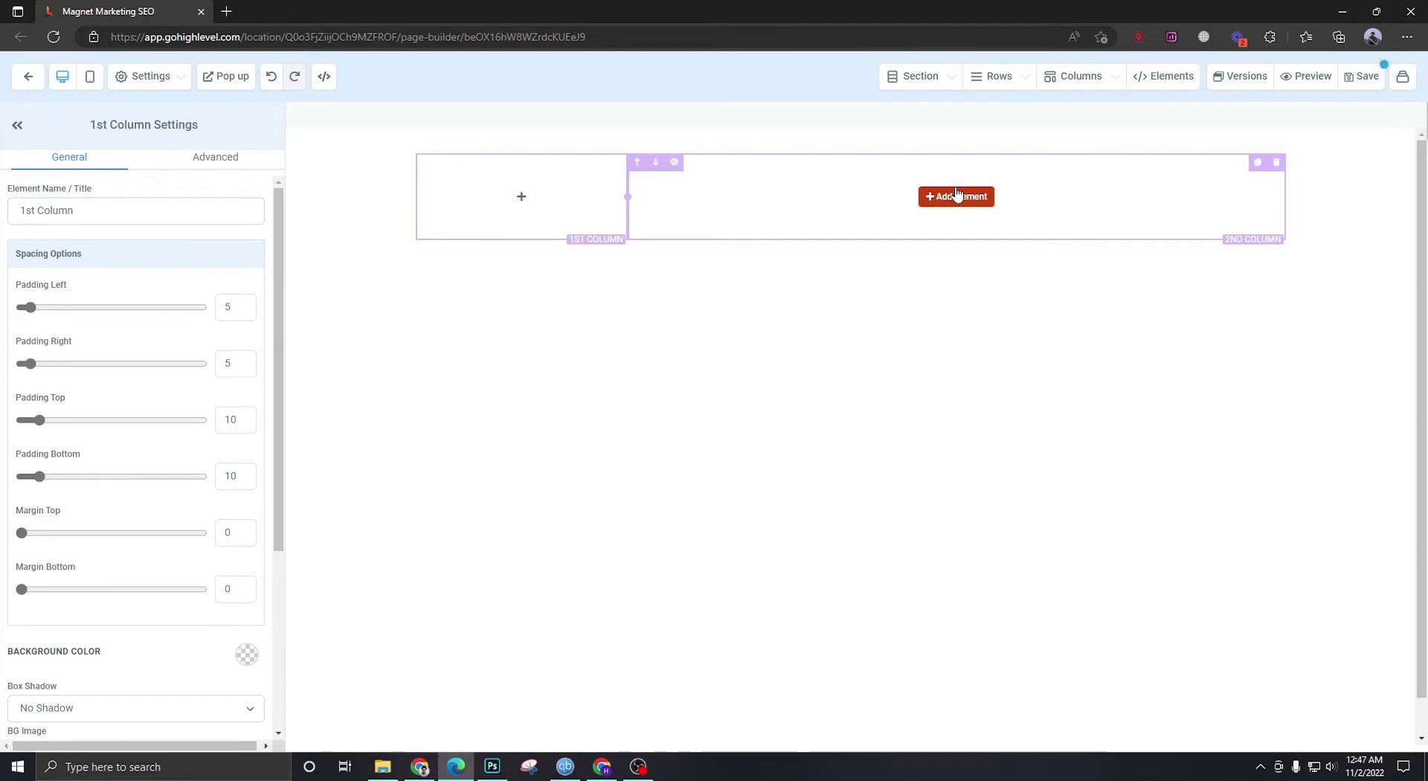
Add an image element to the header row's left column
left_click(512, 198)
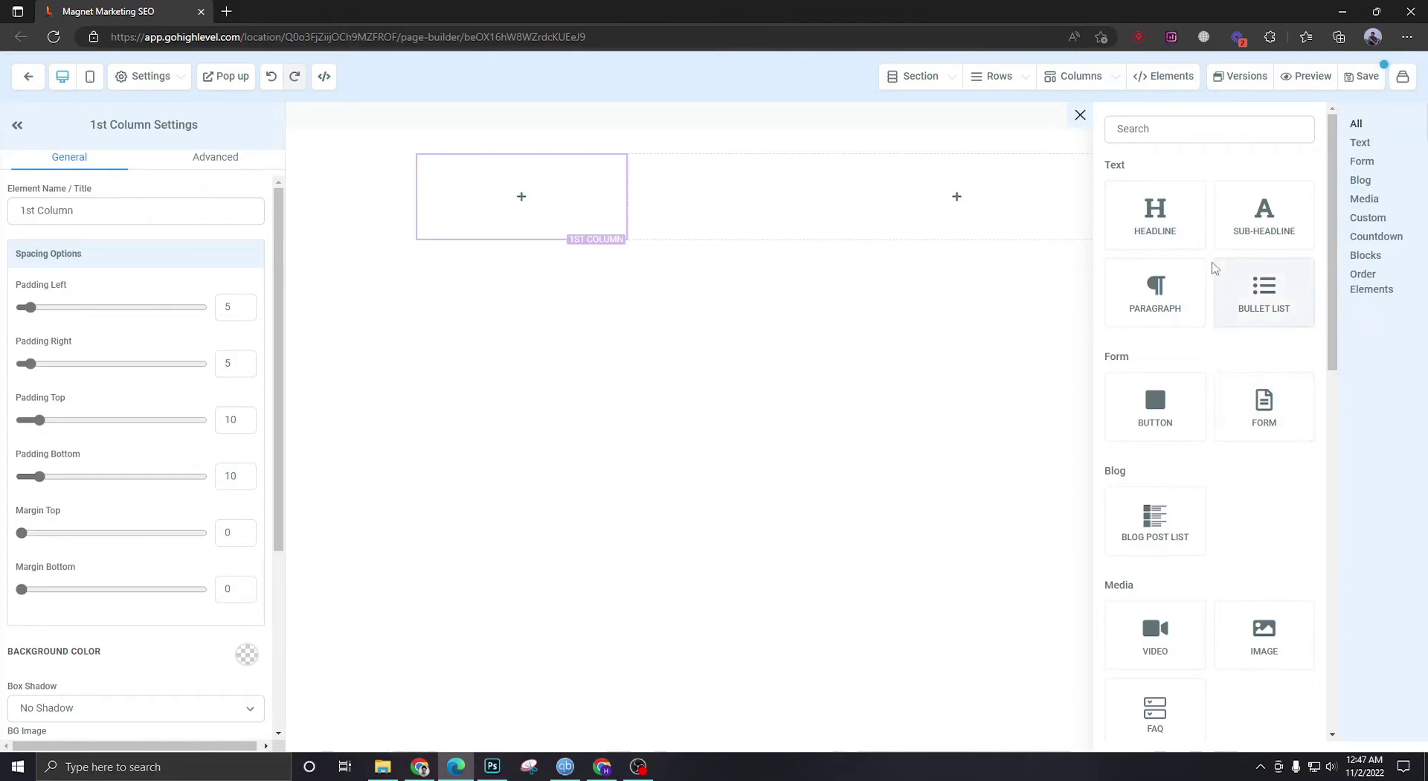
scroll(1221, 332, "down", 2)
left_click(1257, 463)
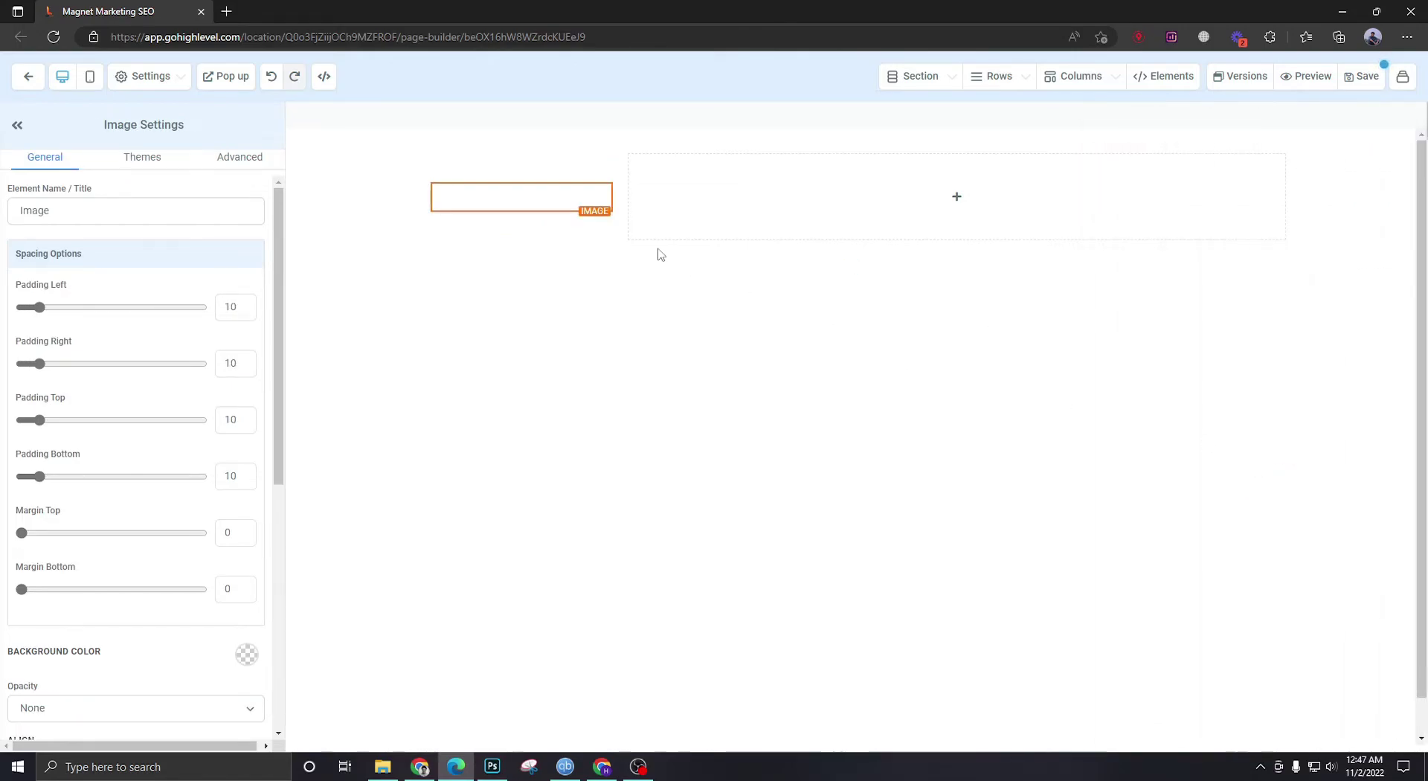
scroll(127, 581, "down", 5)
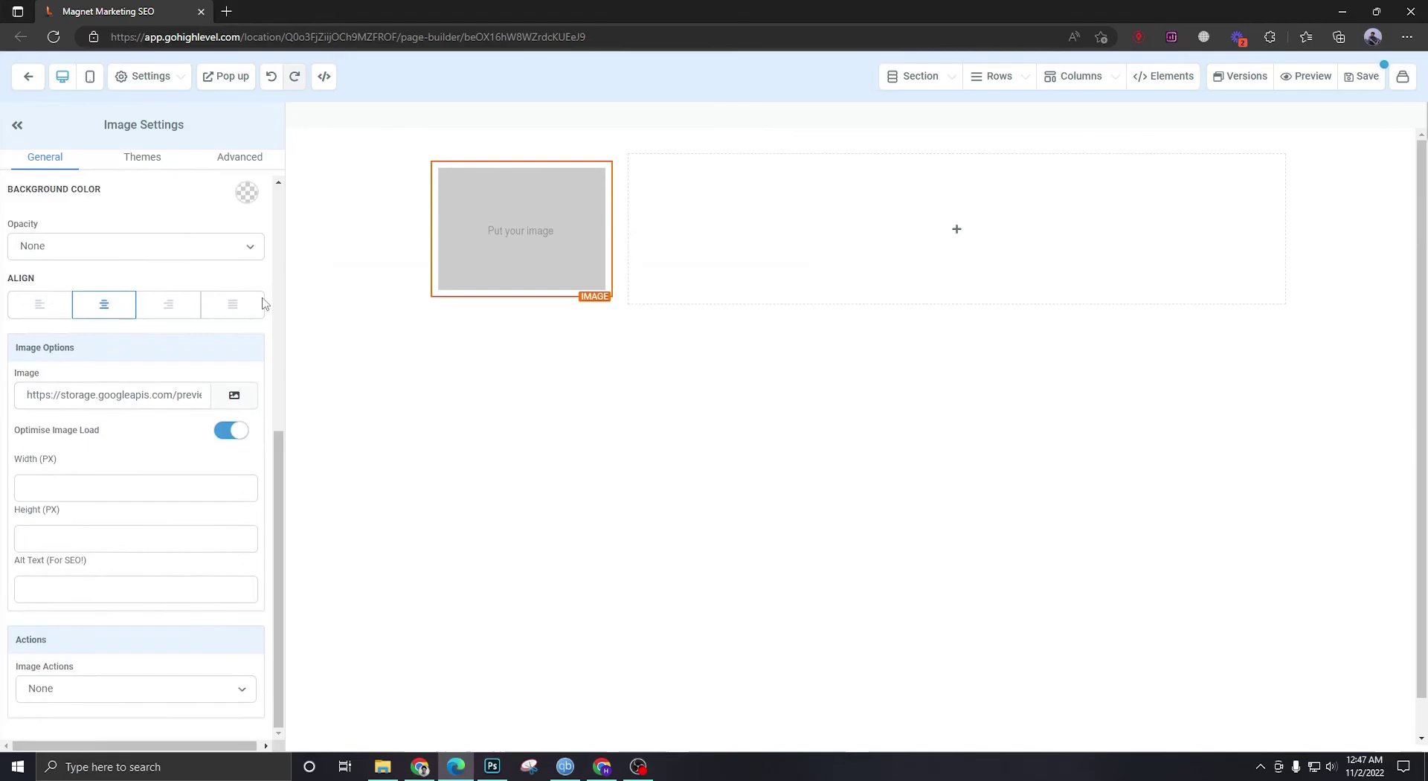
Fill the image with the SolarEnergy logo from the Relocated Item media folder
left_click(234, 395)
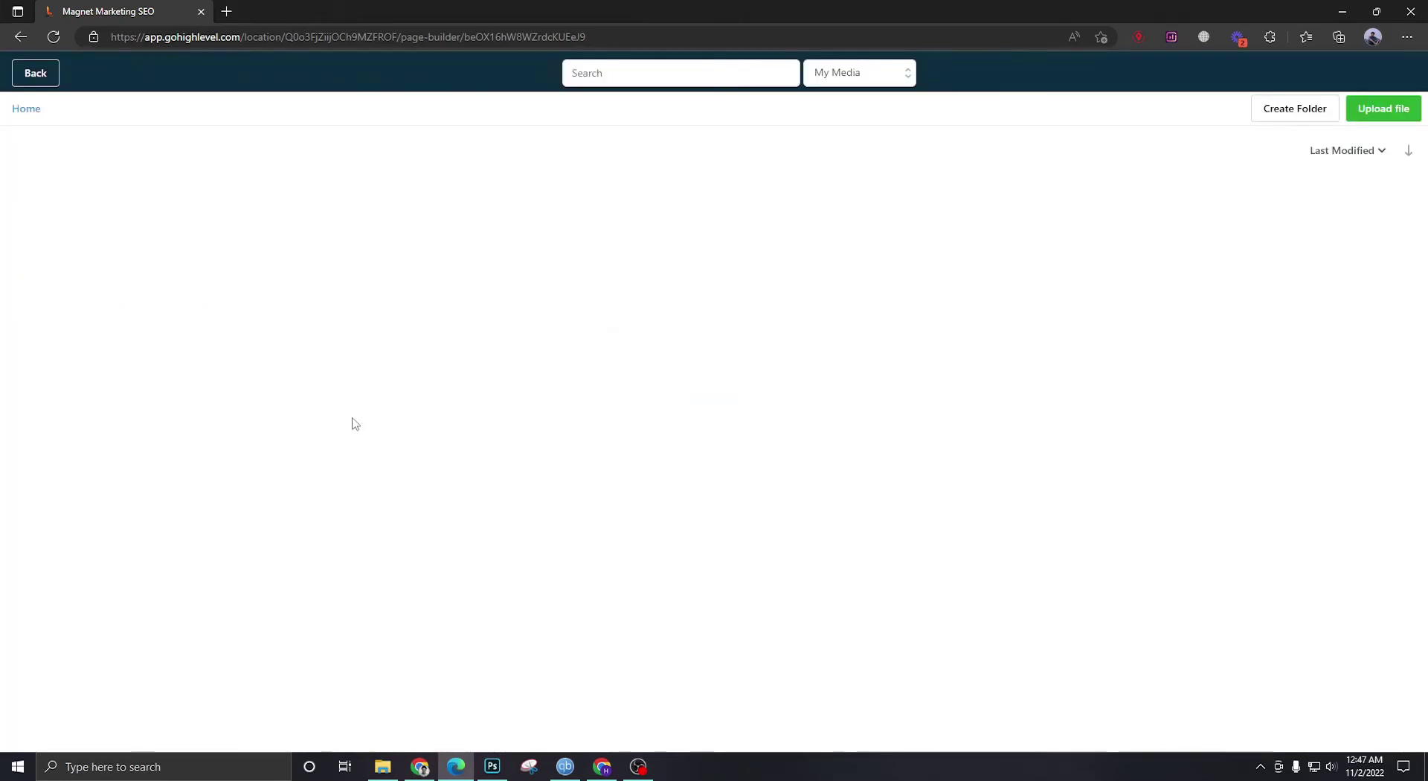
left_click(175, 211)
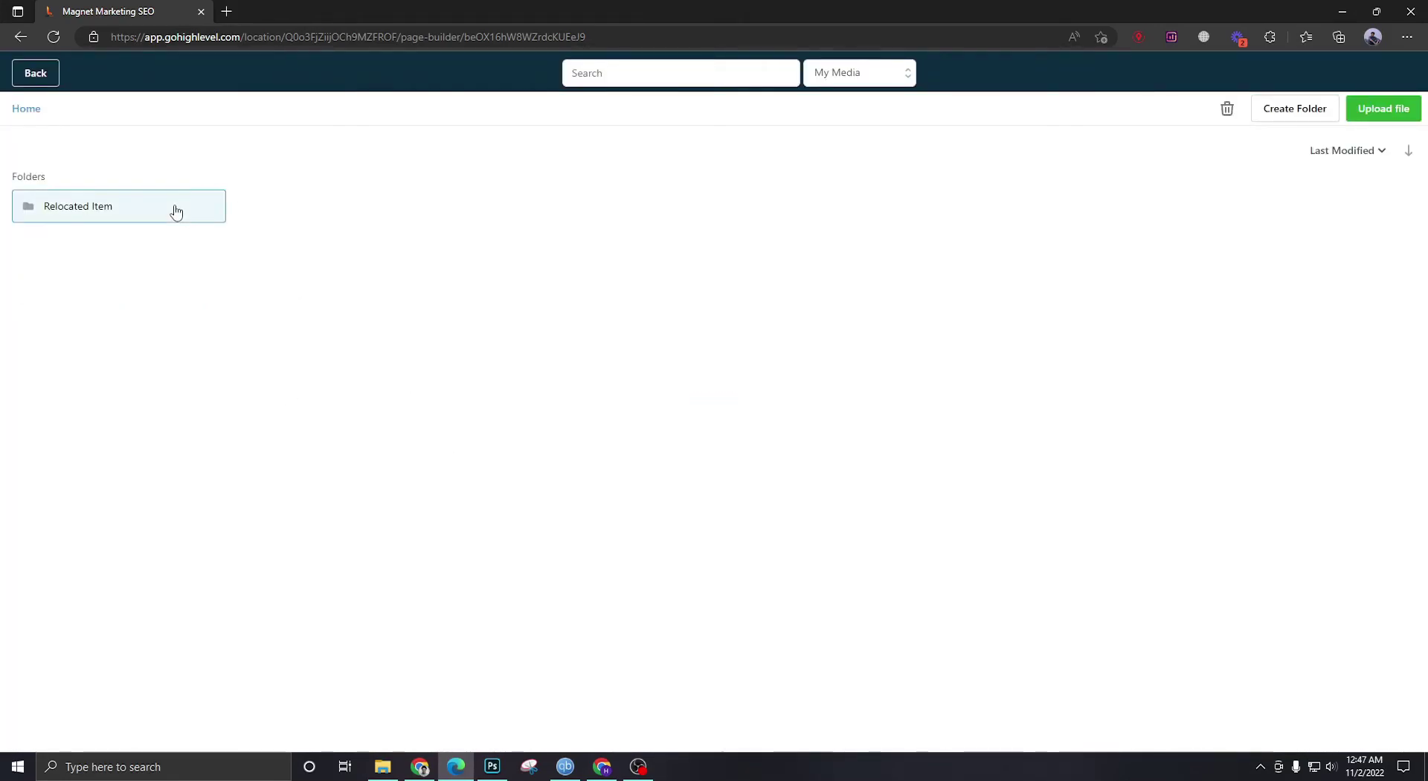
double_click(176, 212)
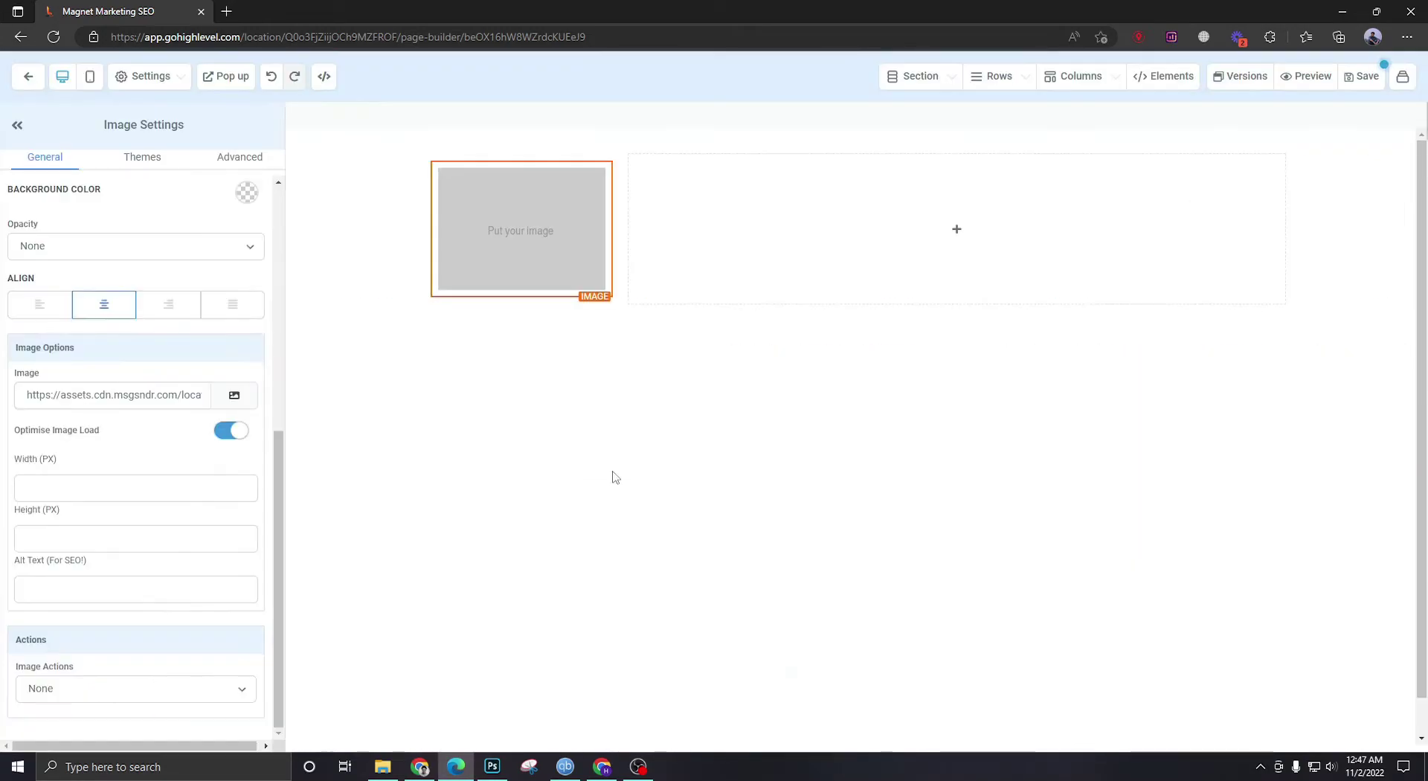
left_click(277, 296)
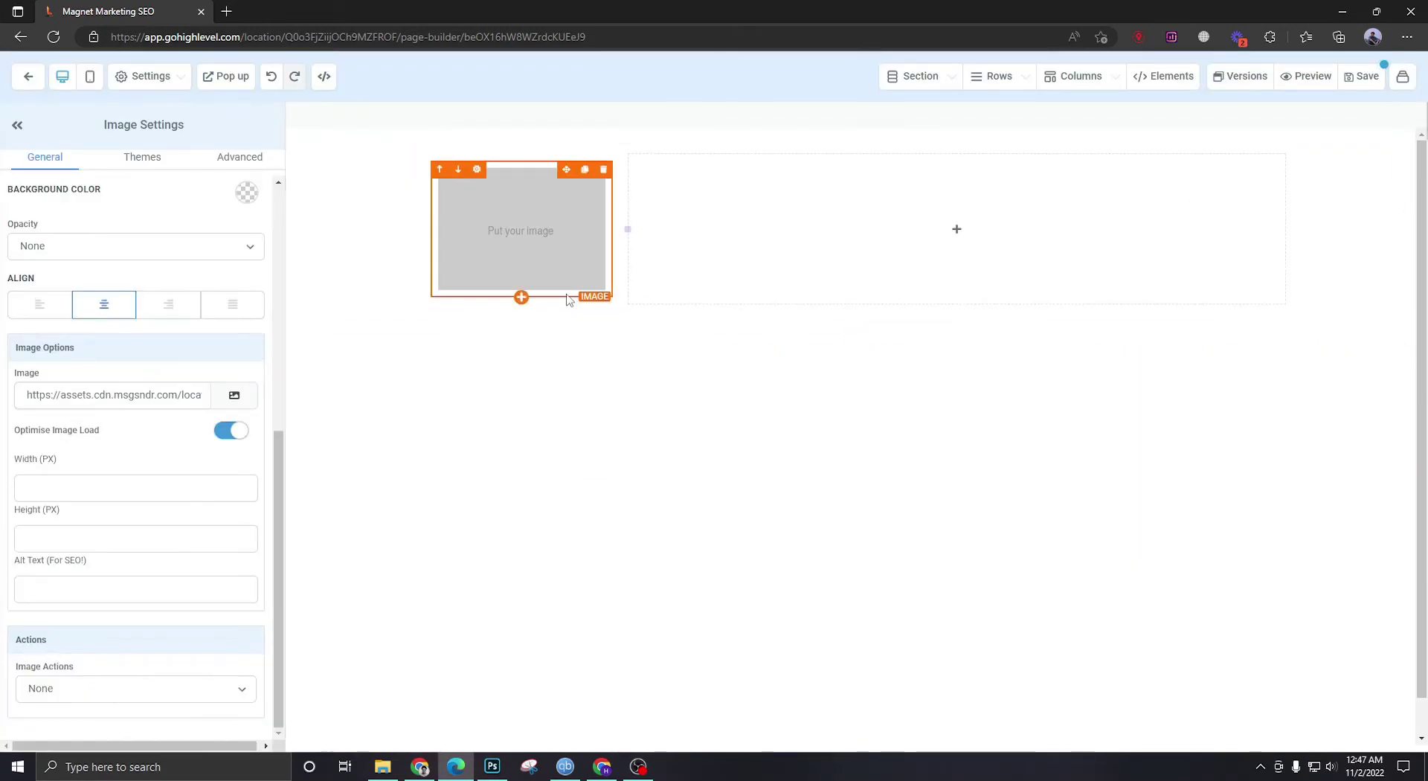
left_click(395, 209)
Set the header section's top and bottom padding to 5 and the logo row's padding to 0
left_click_drag(58, 354, 30, 356)
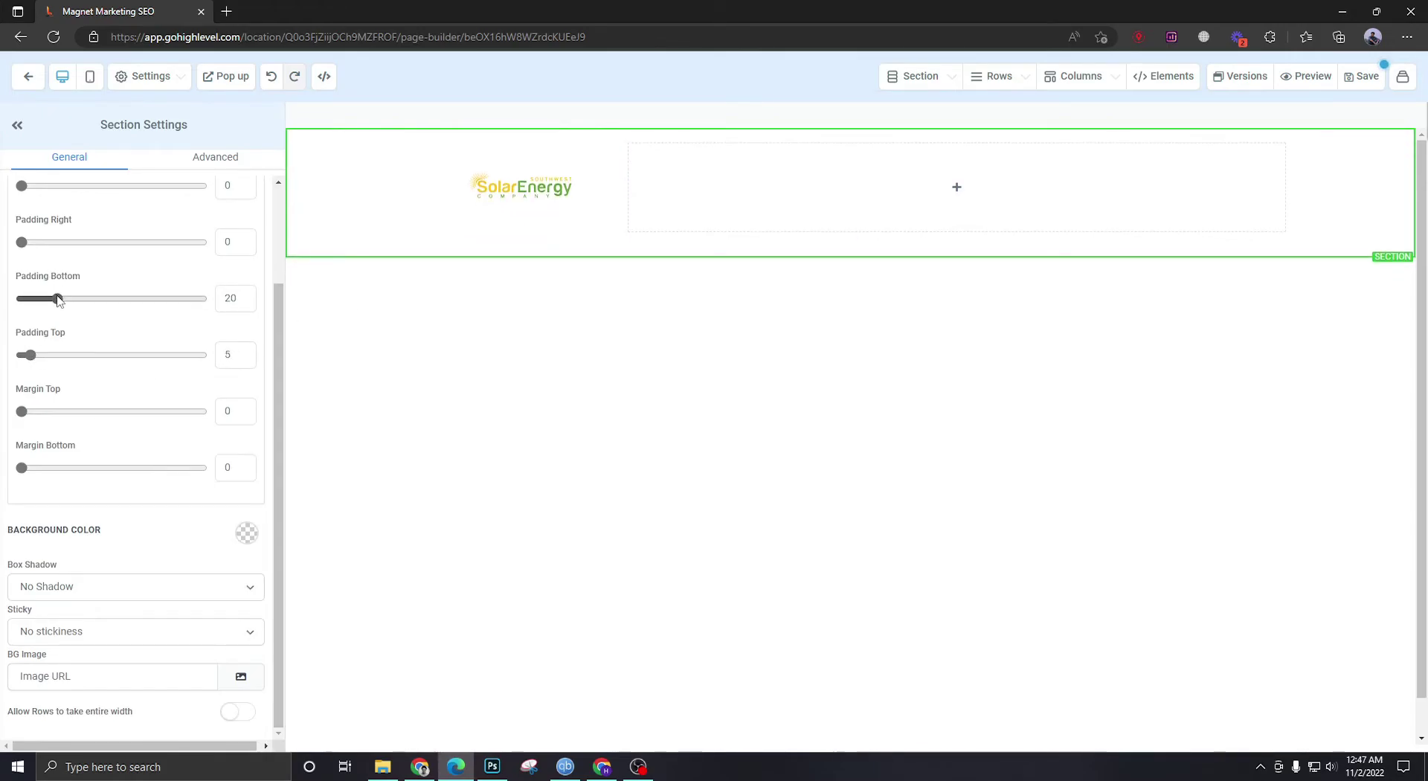
left_click_drag(57, 298, 31, 299)
mouse_move(467, 241)
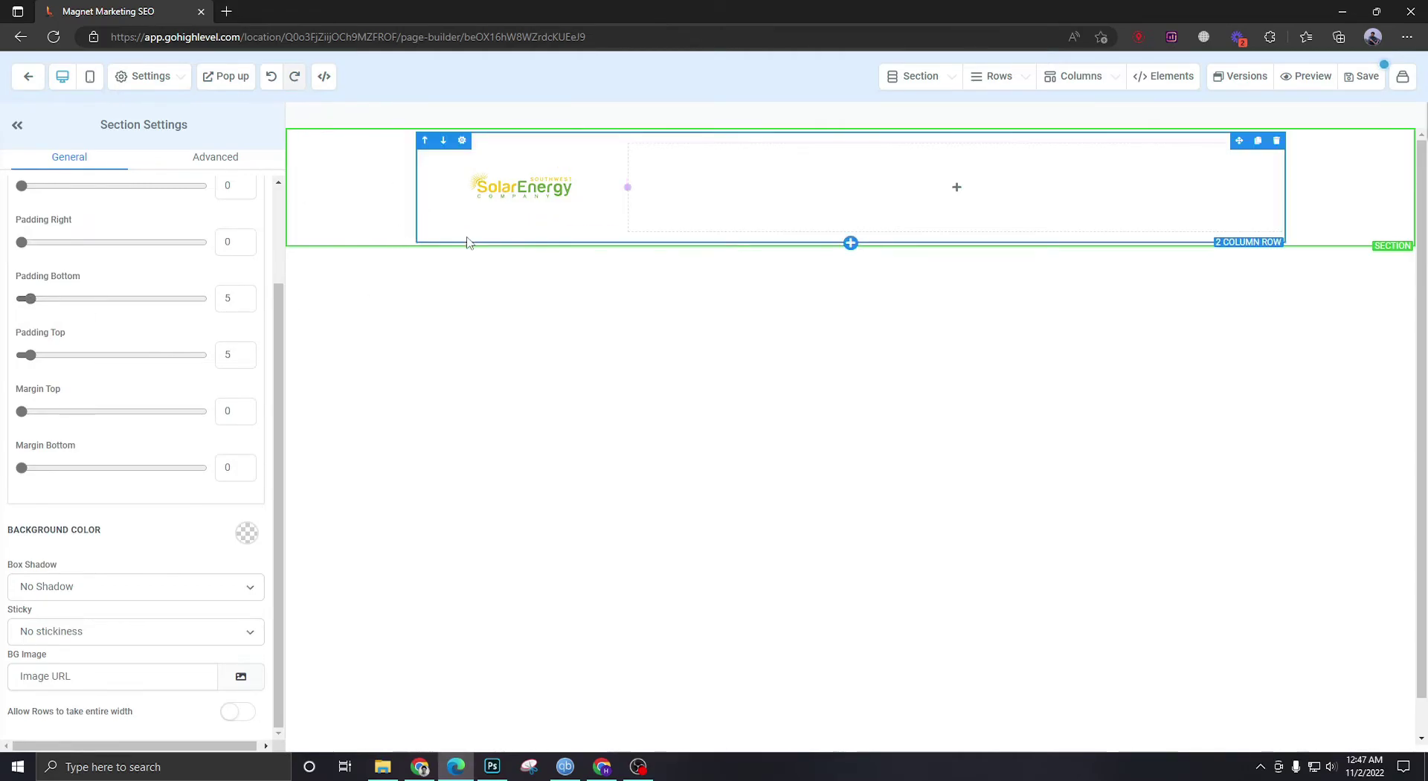
left_click(468, 238)
left_click_drag(50, 360, 20, 357)
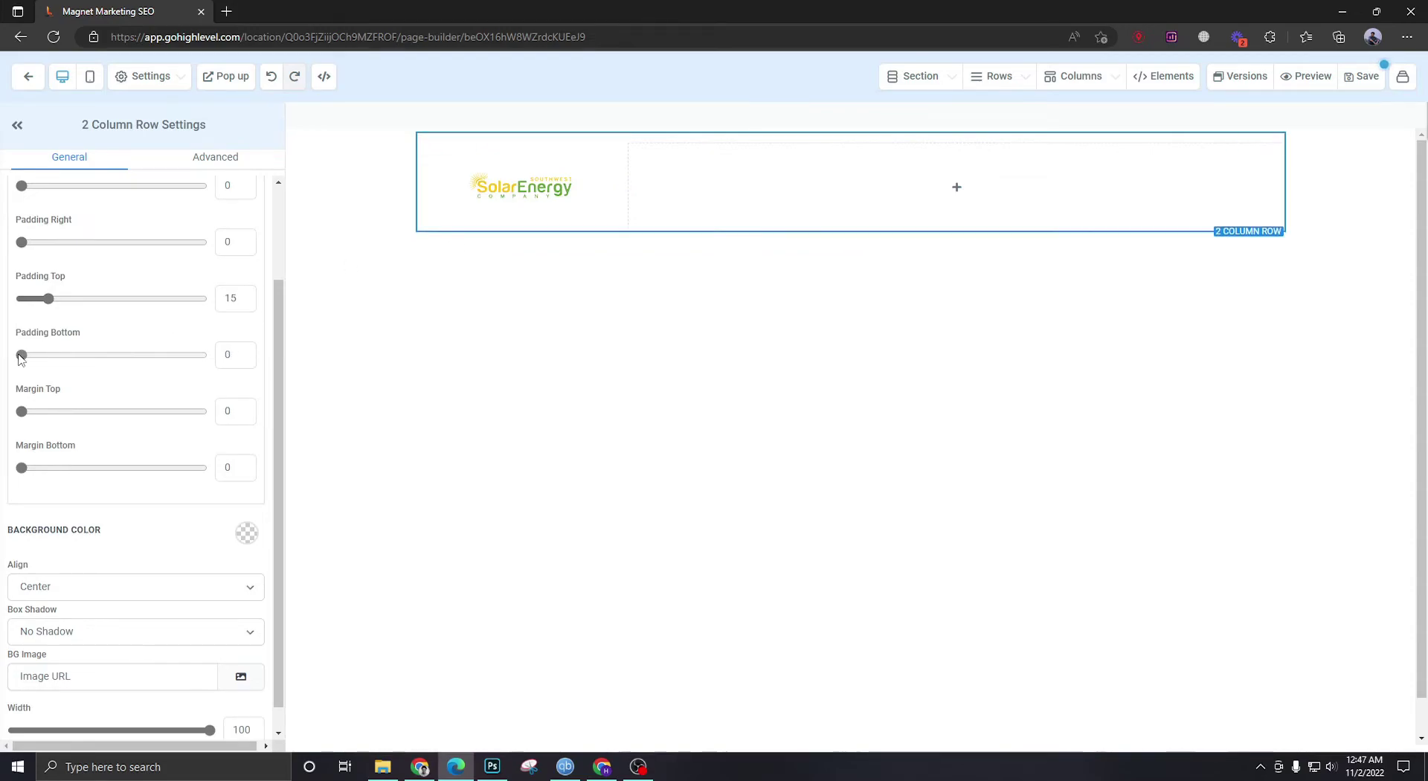
left_click_drag(51, 301, 20, 299)
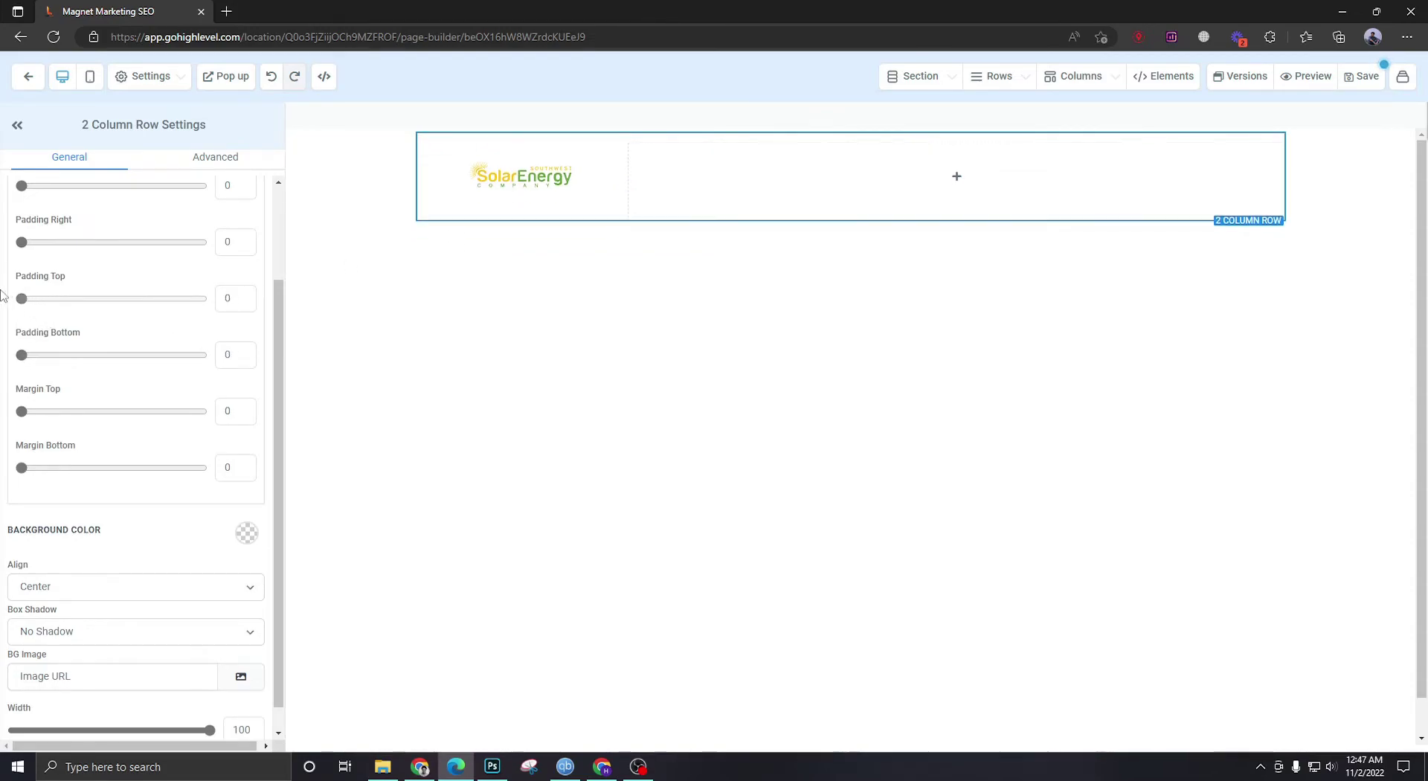
left_click(966, 179)
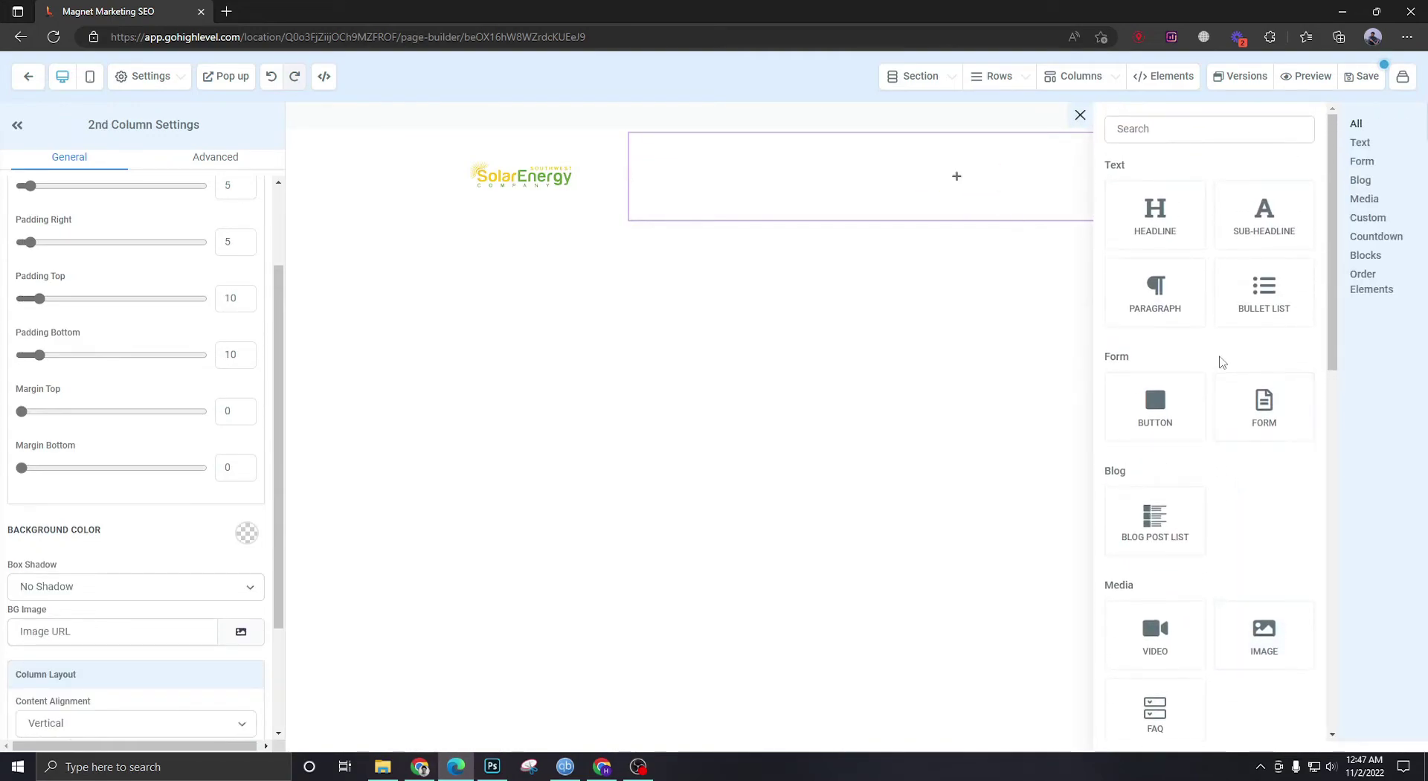
Add a button to the right column and relabel it FREE QUOTE
left_click(1189, 408)
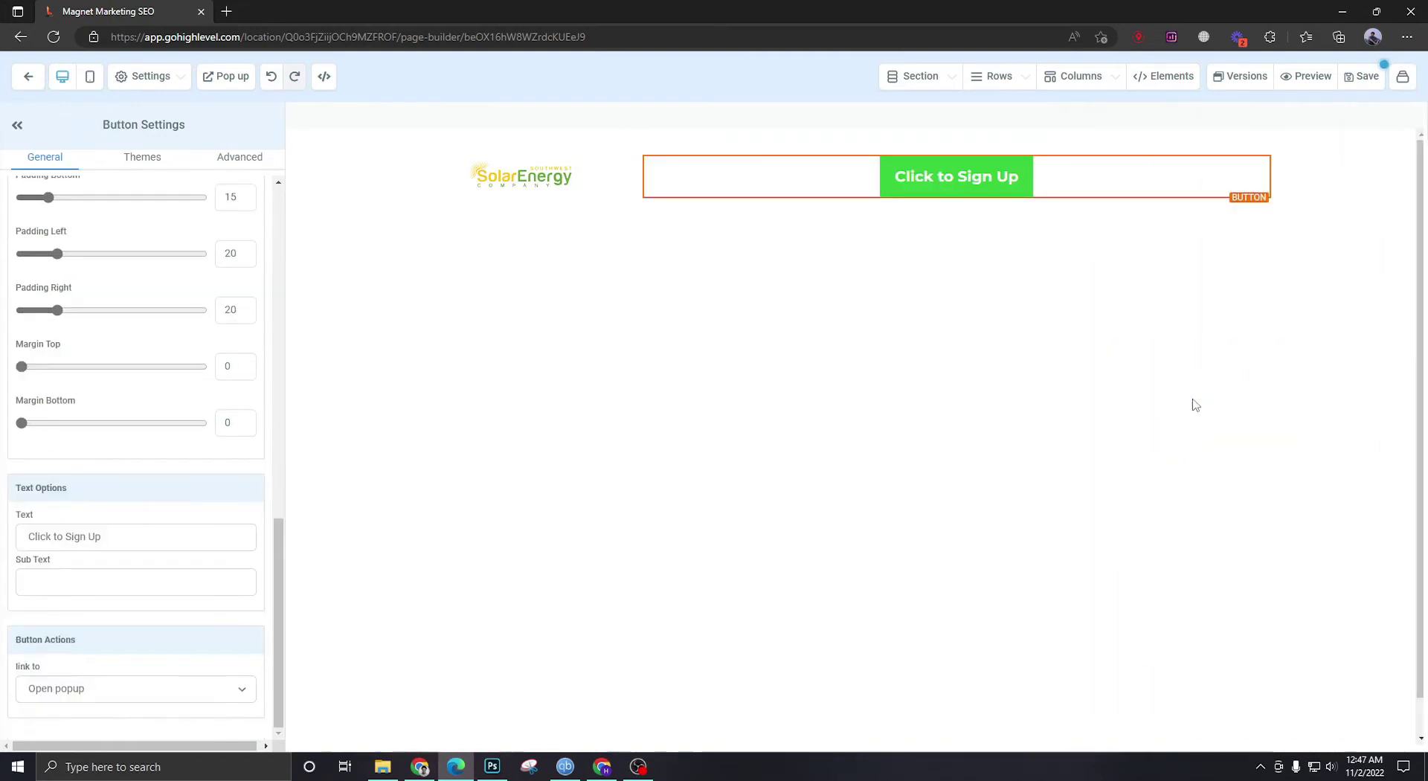
double_click(156, 530)
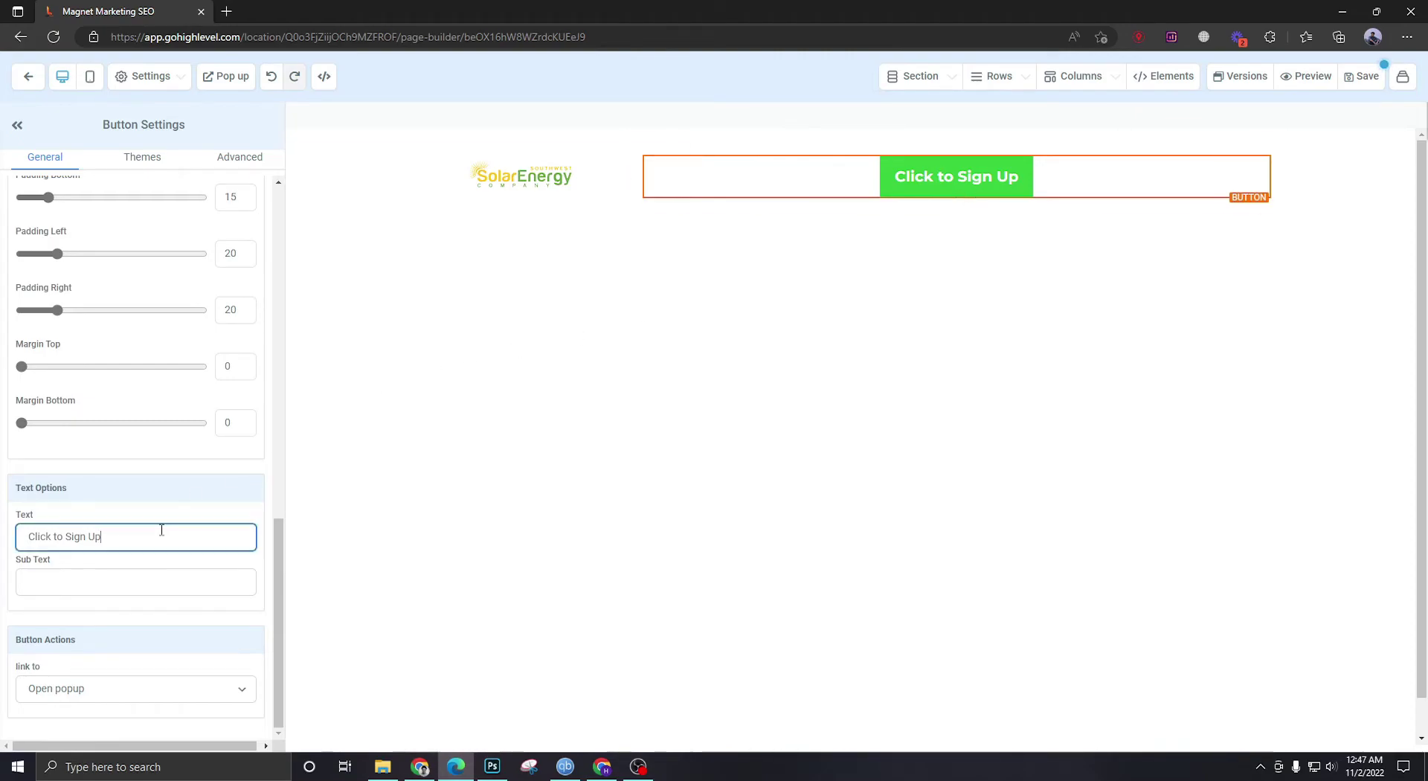
key("ctrl+a")
type("FR")
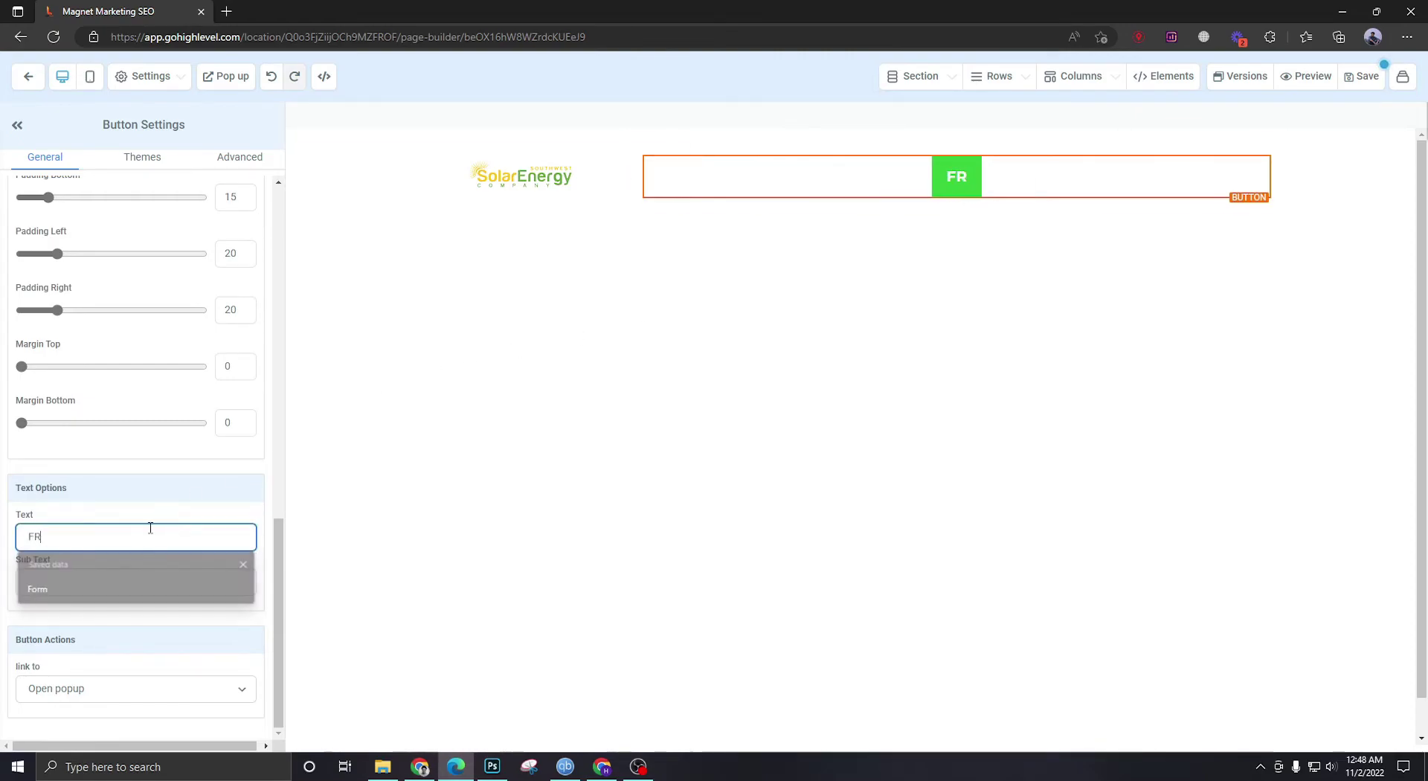
type("EE CON")
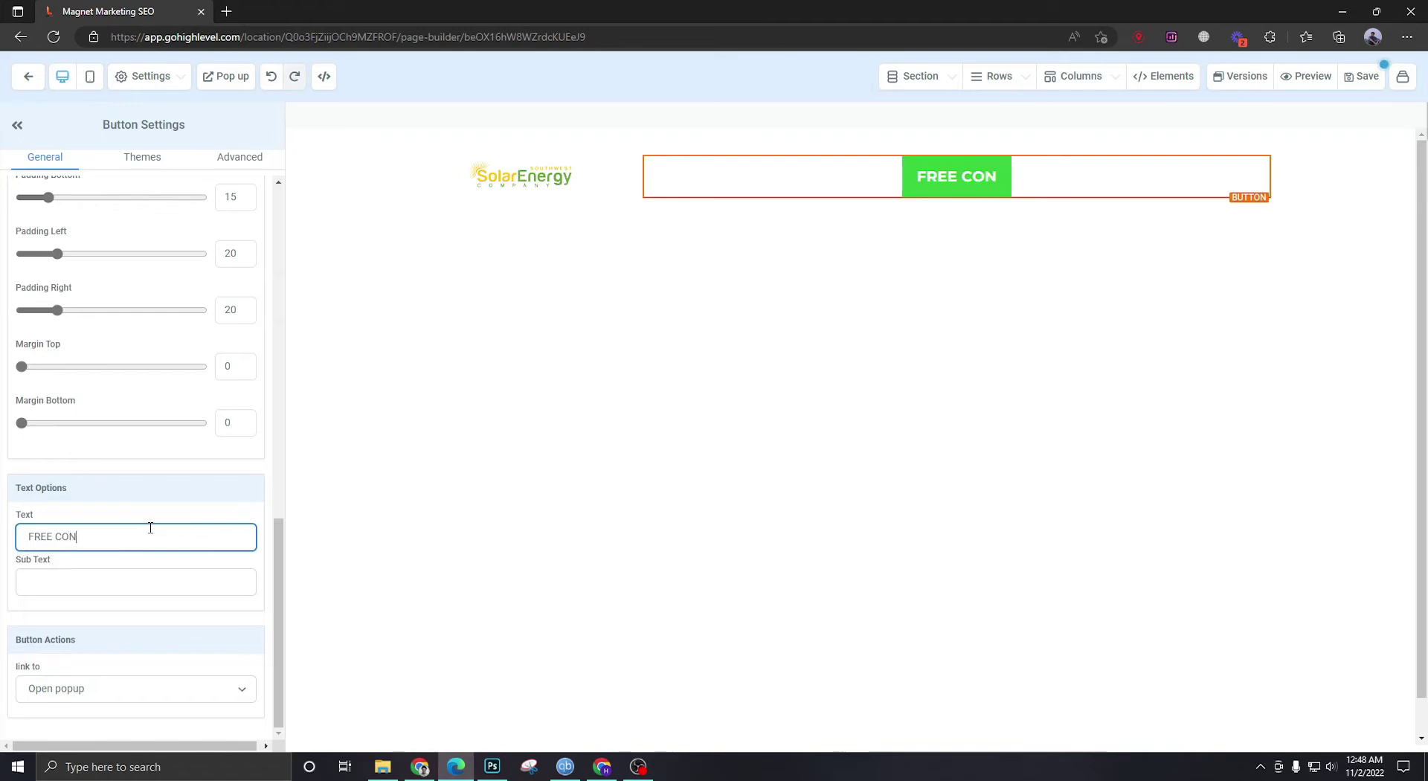
key("BackSpace")
key("BackSpace")
key("BackSpace")
type("QUOTE")
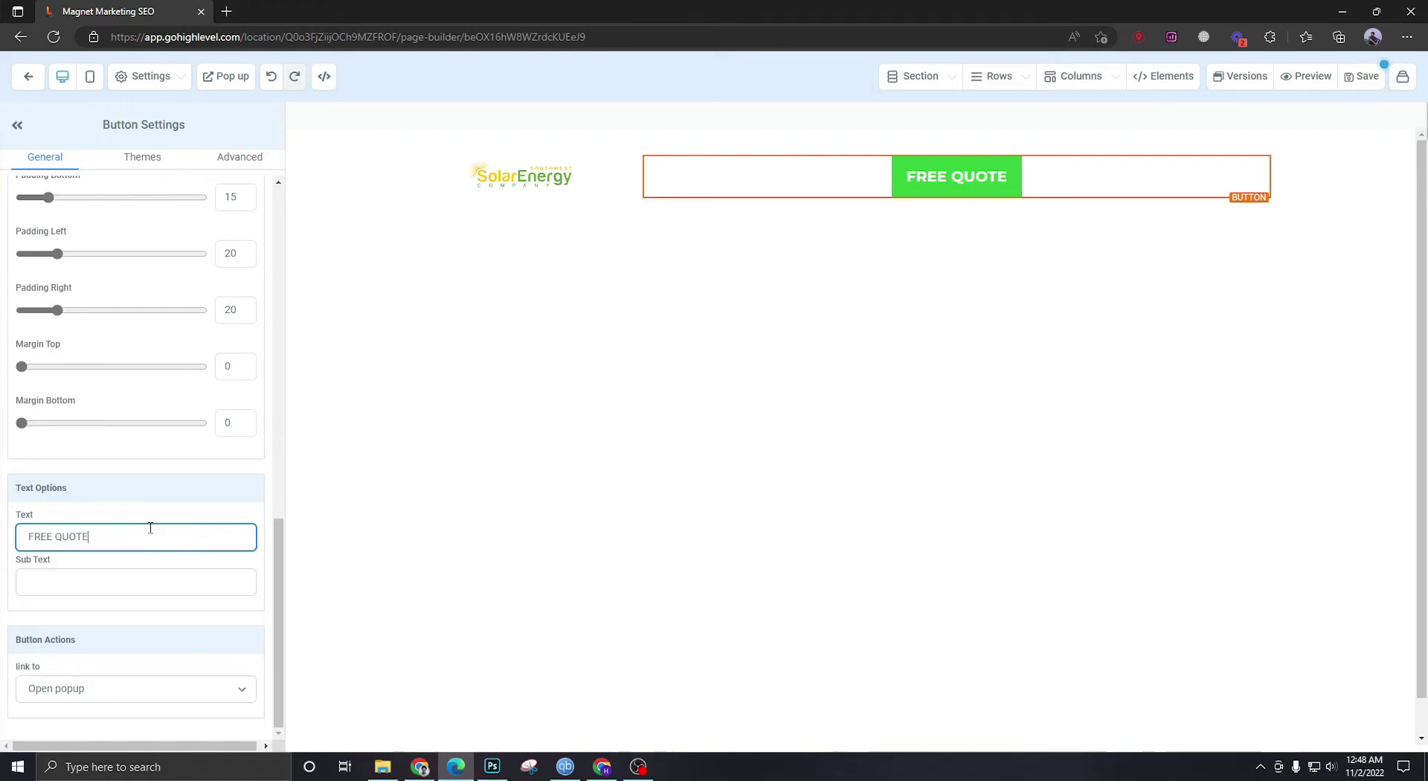
Set the FREE QUOTE button's alignment to right within its column
scroll(156, 572, "up", 5)
scroll(152, 561, "up", 5)
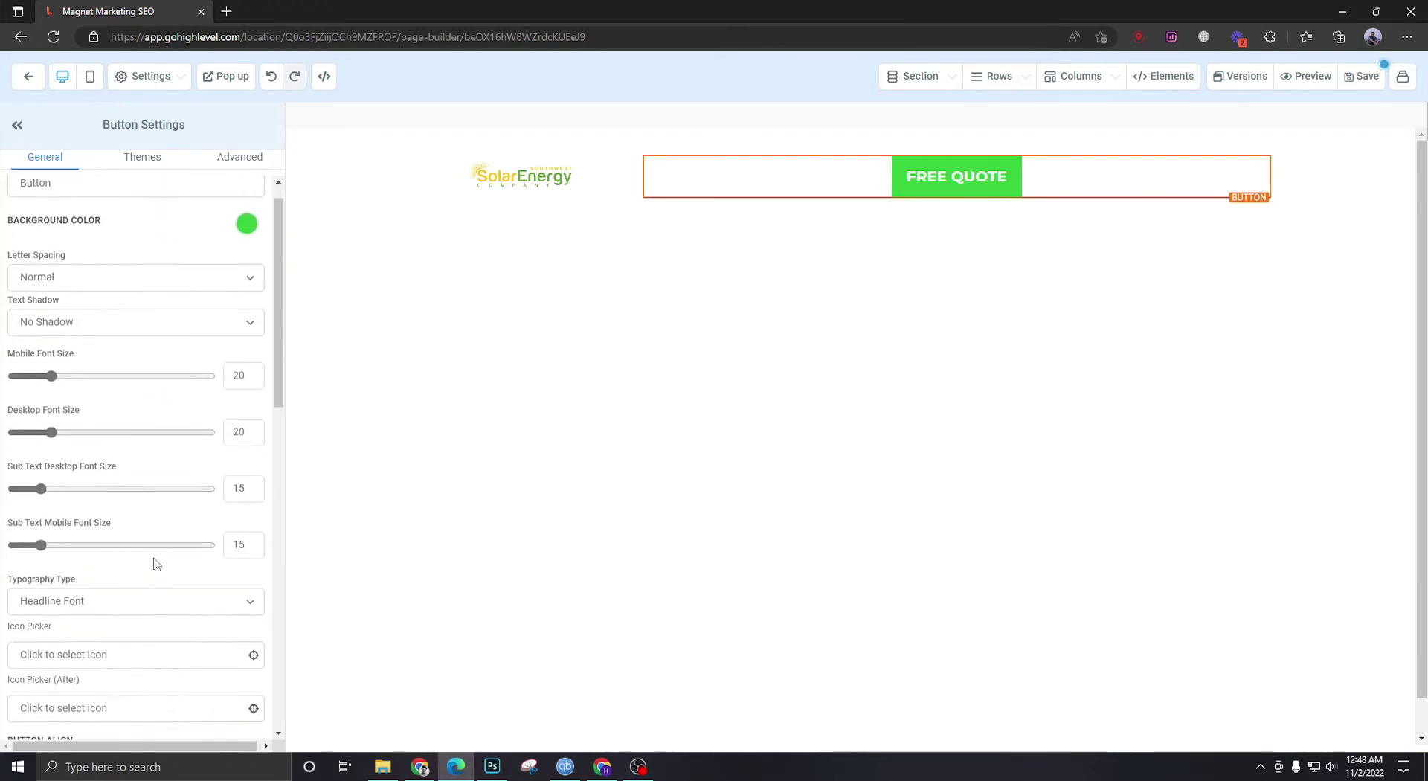
scroll(160, 596, "down", 2)
left_click(163, 628)
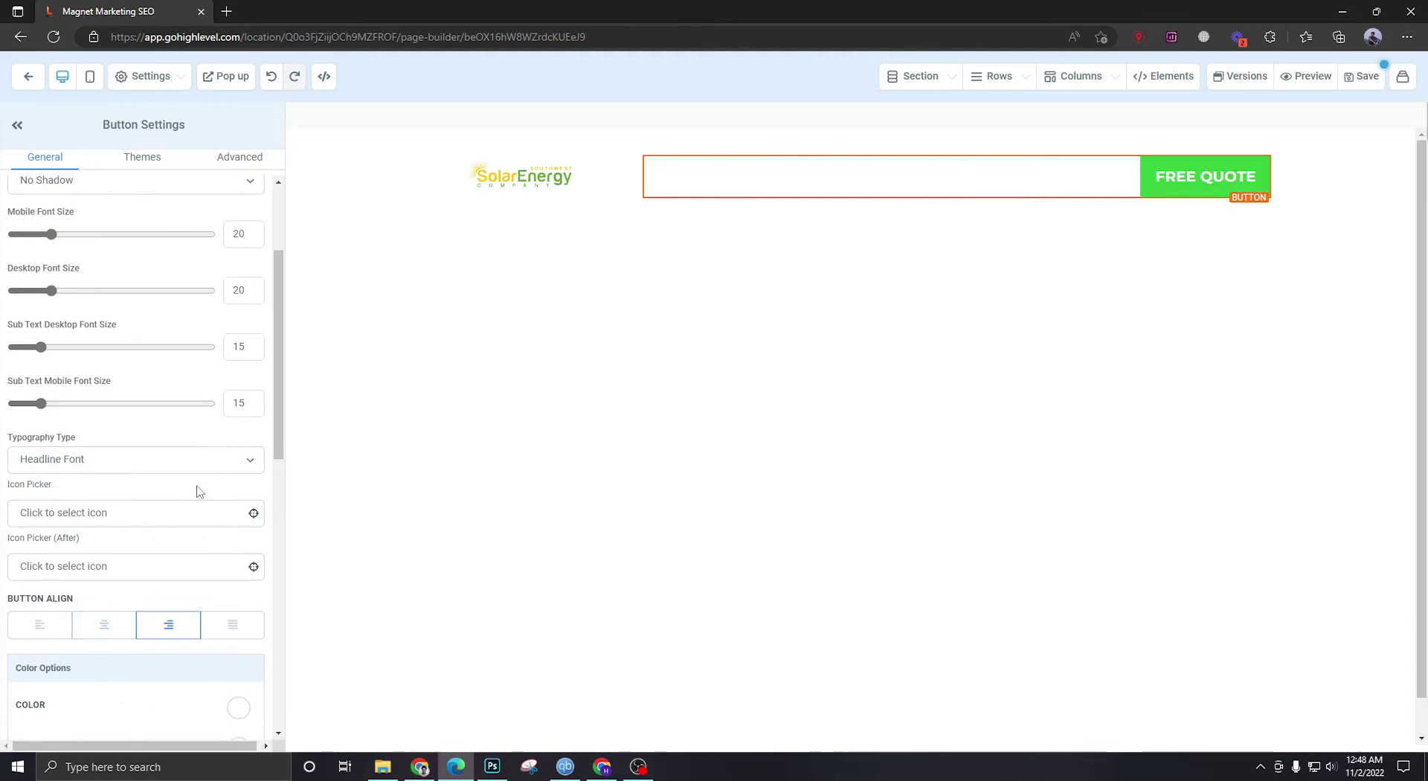
scroll(197, 490, "up", 3)
scroll(182, 468, "down", 1)
scroll(186, 459, "up", 1)
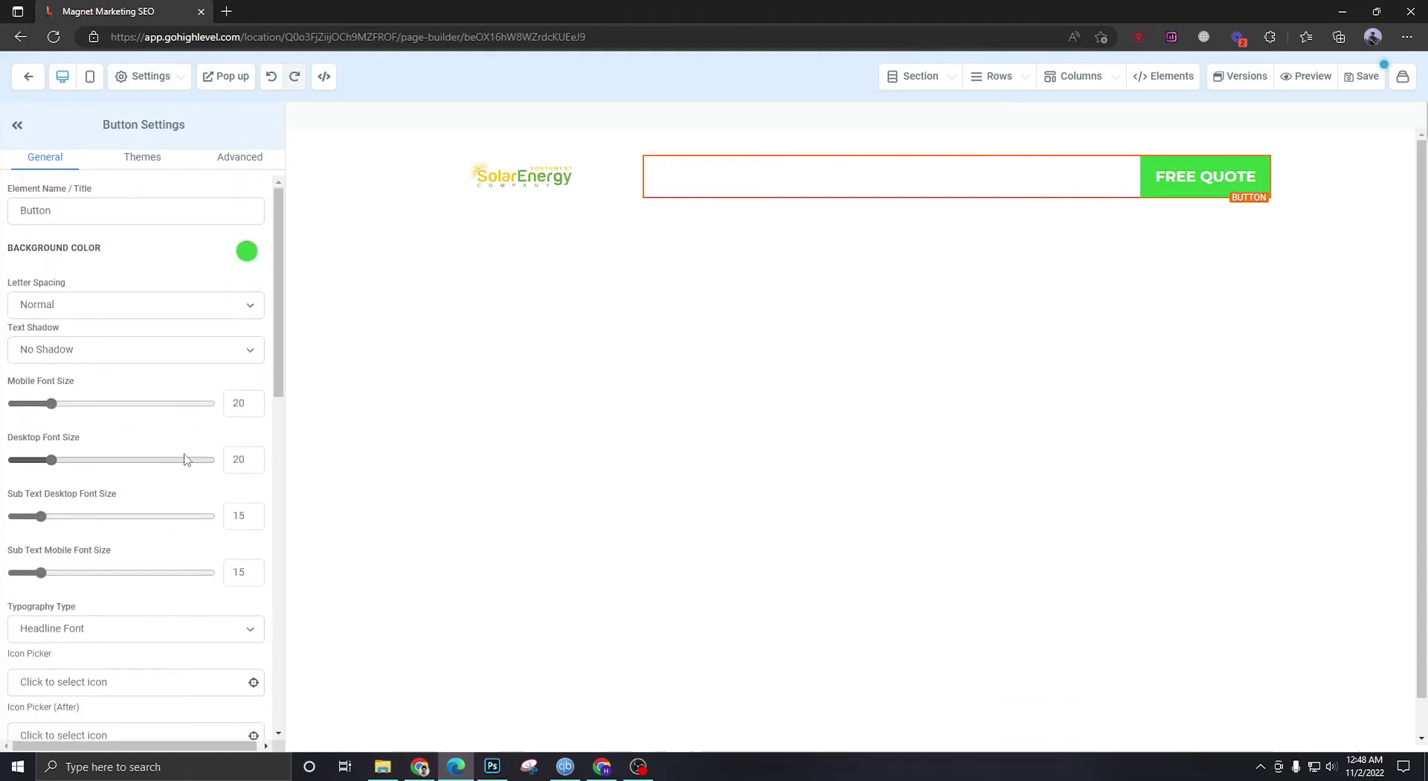
scroll(236, 451, "down", 3)
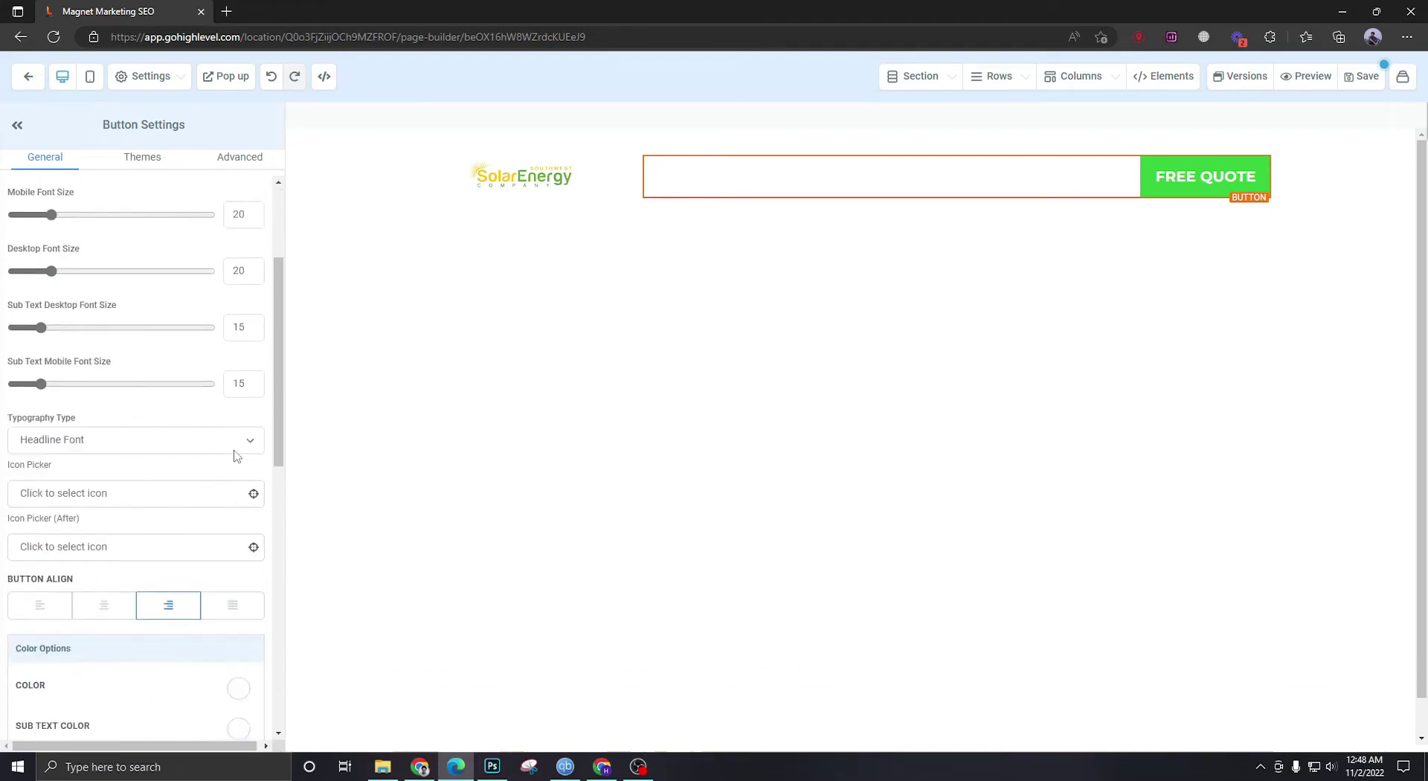
scroll(233, 455, "down", 1)
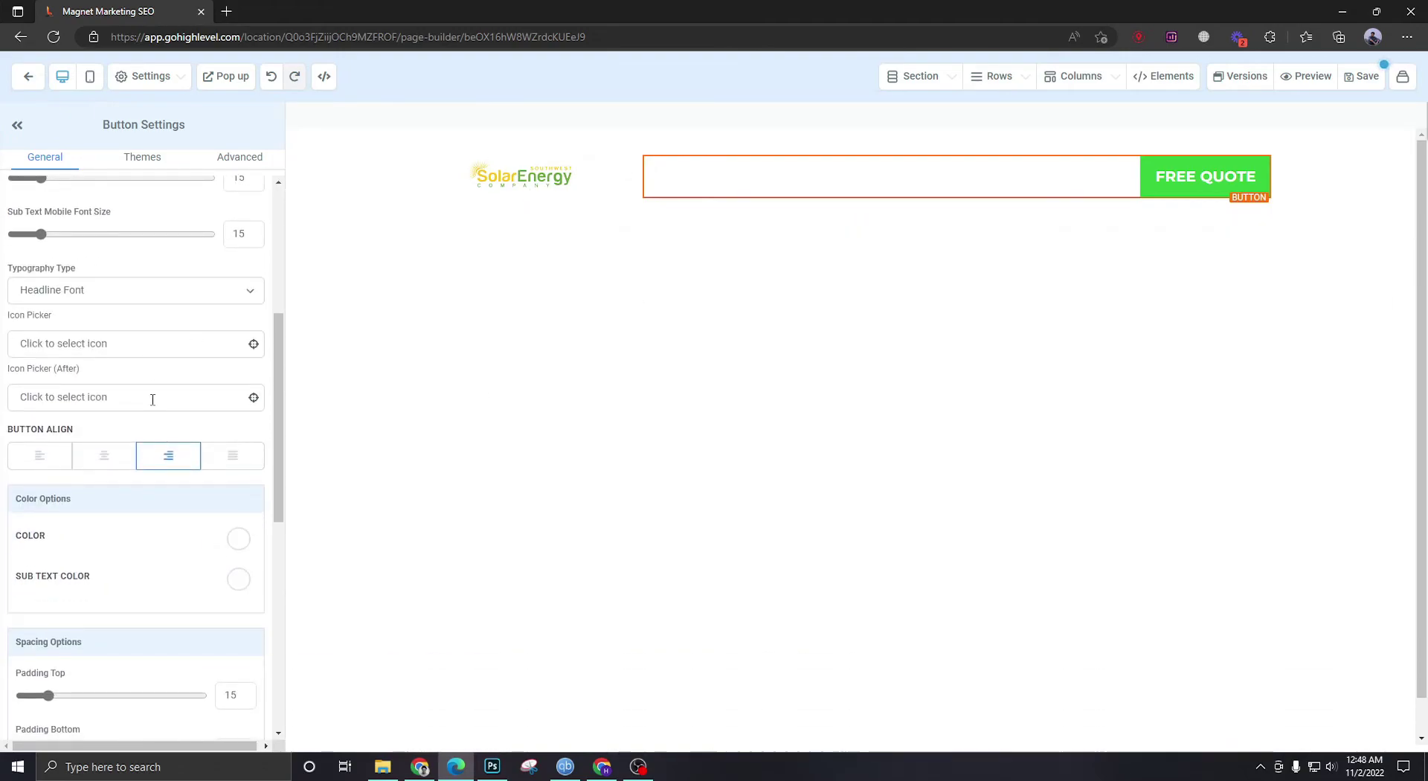
scroll(152, 400, "up", 5)
scroll(184, 444, "down", 1)
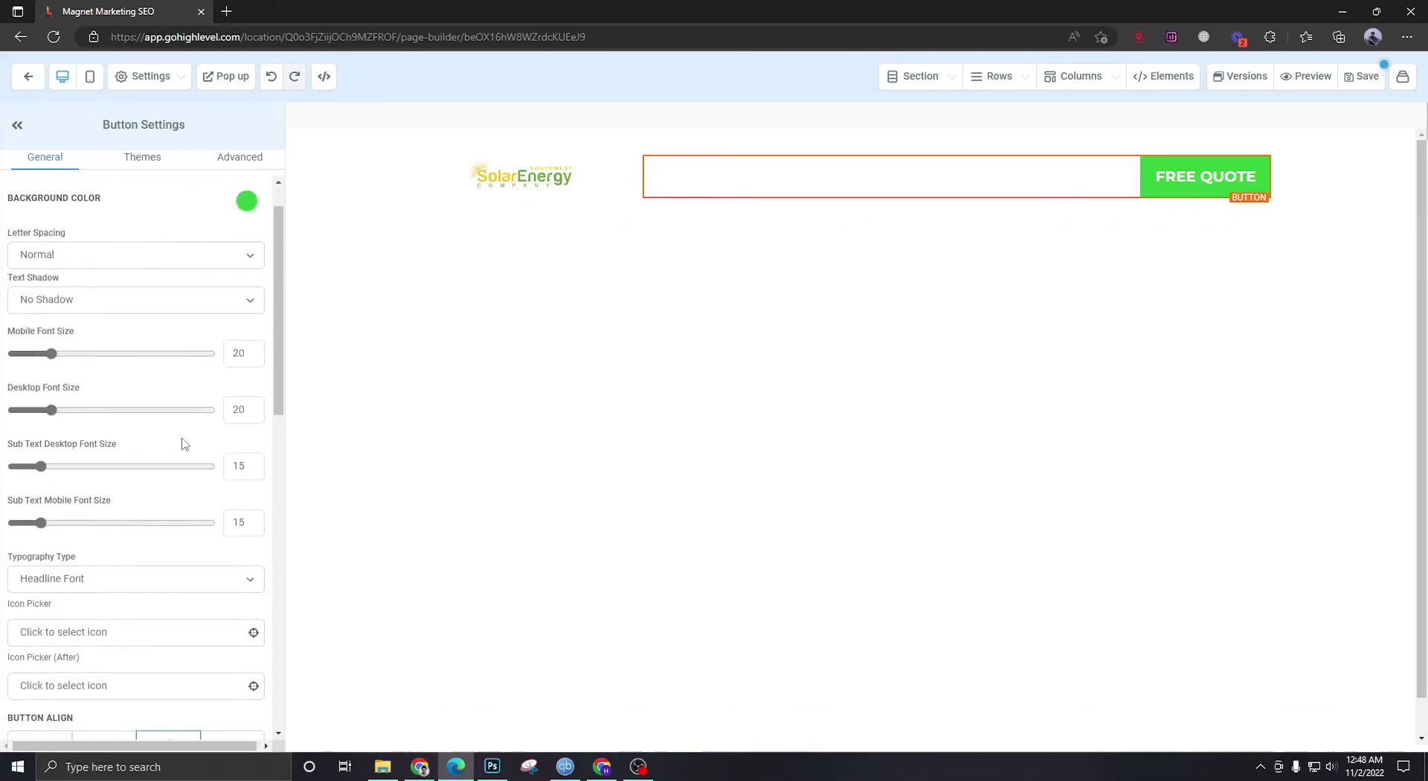
scroll(184, 444, "down", 2)
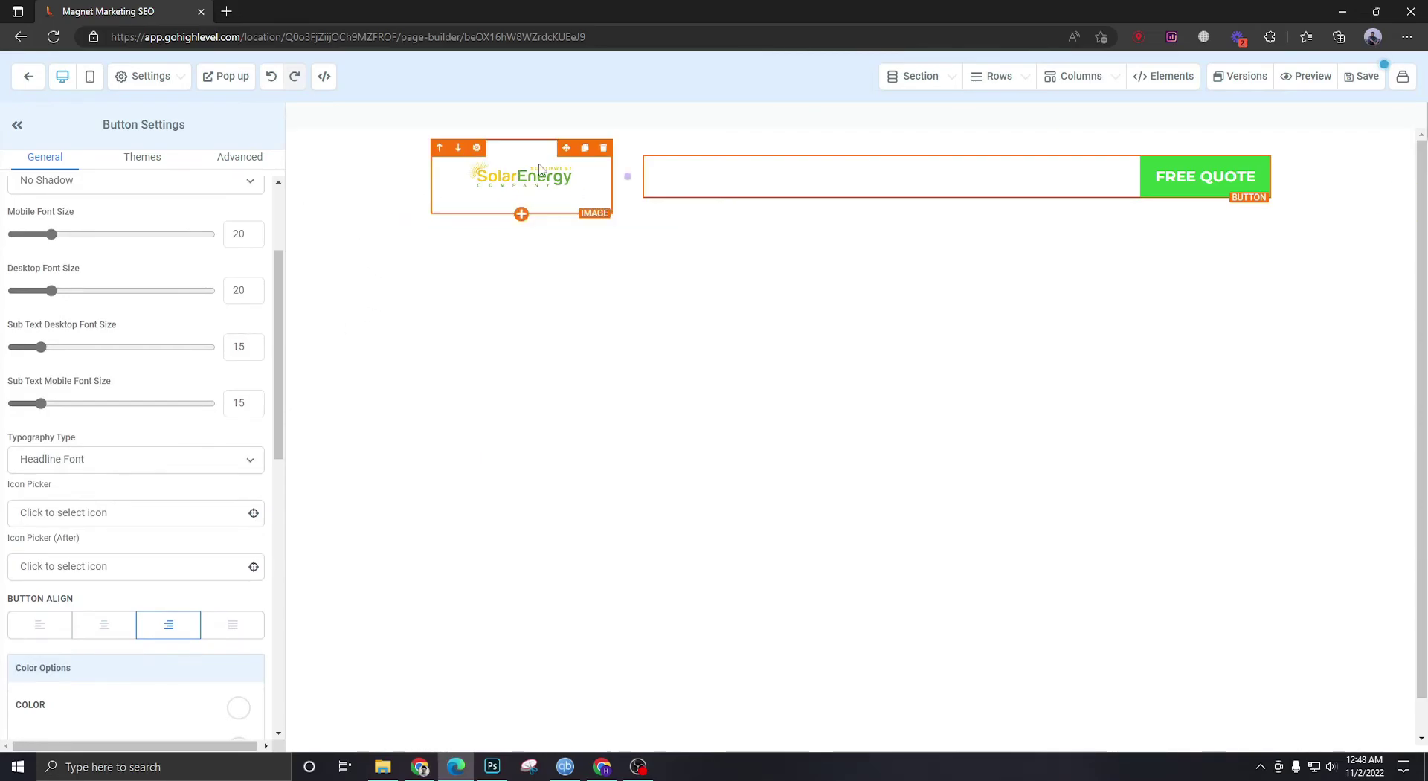
mouse_move(521, 176)
left_click(344, 205)
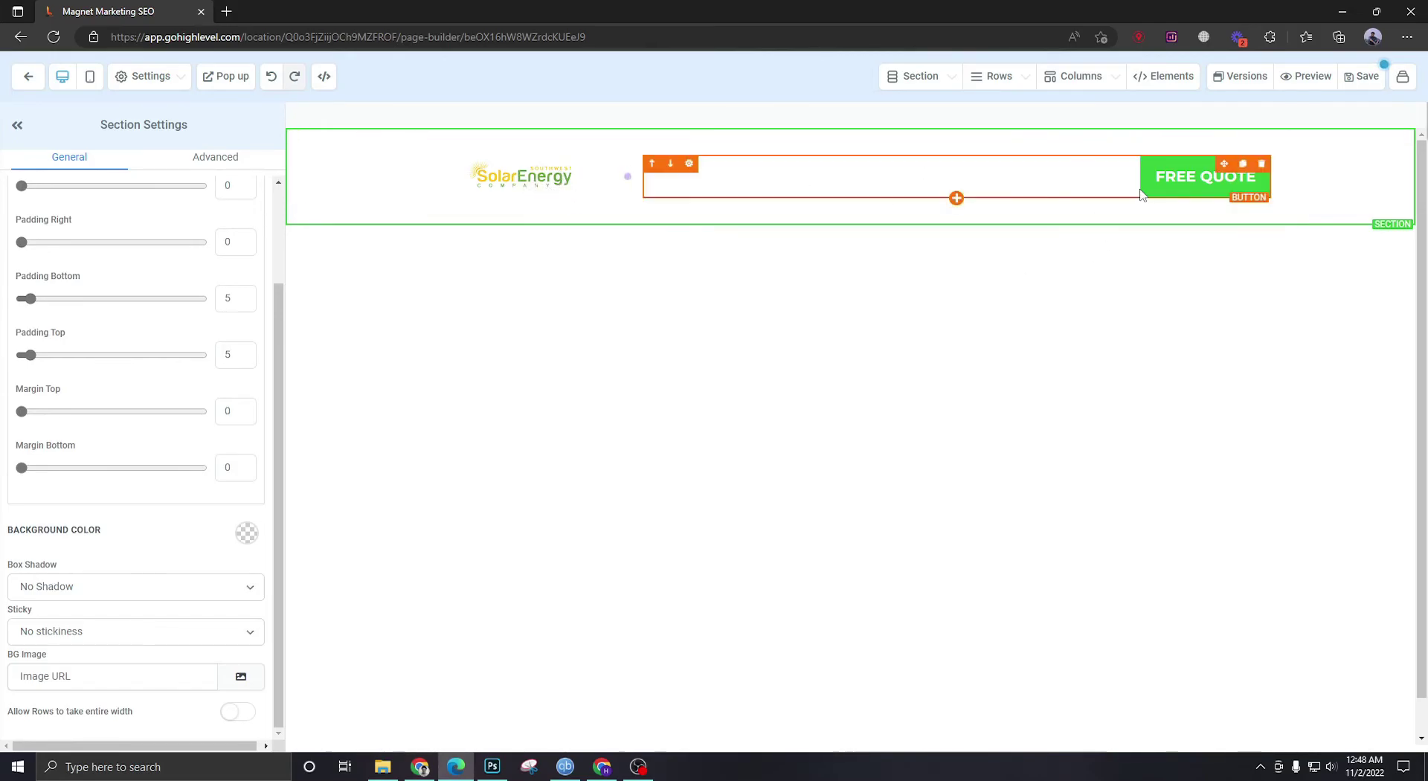
Add a full-width section below the header containing a new 2-column row
left_click(851, 225)
left_click(1155, 165)
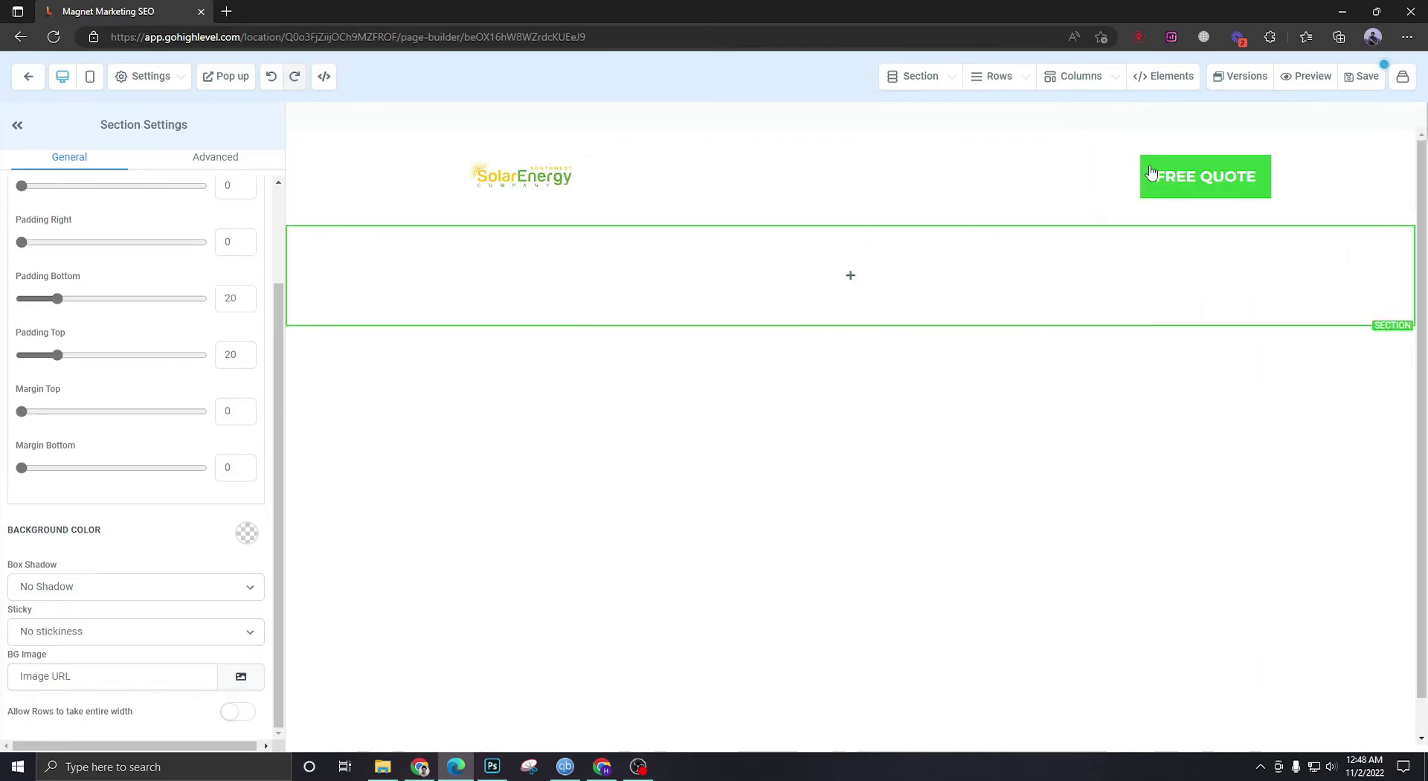
left_click(848, 276)
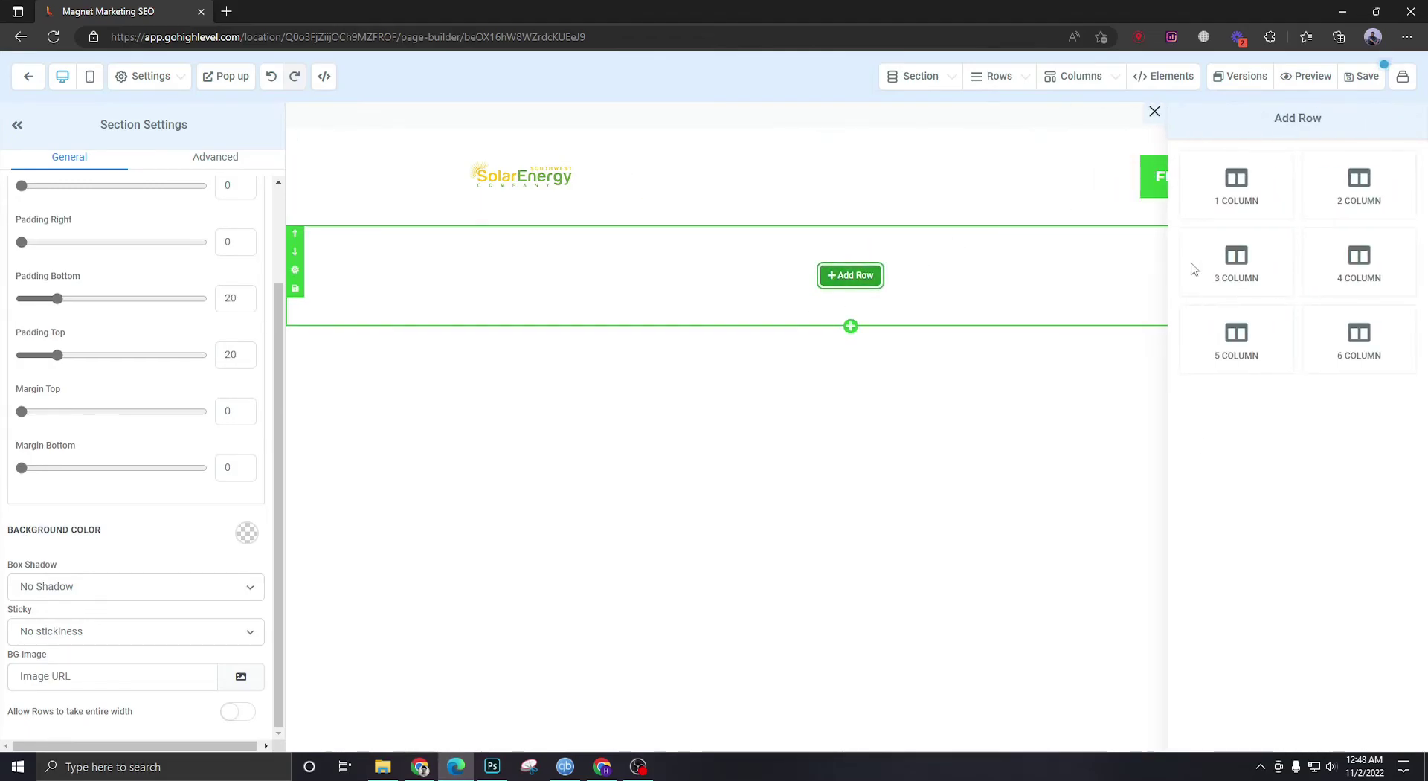
left_click(1350, 212)
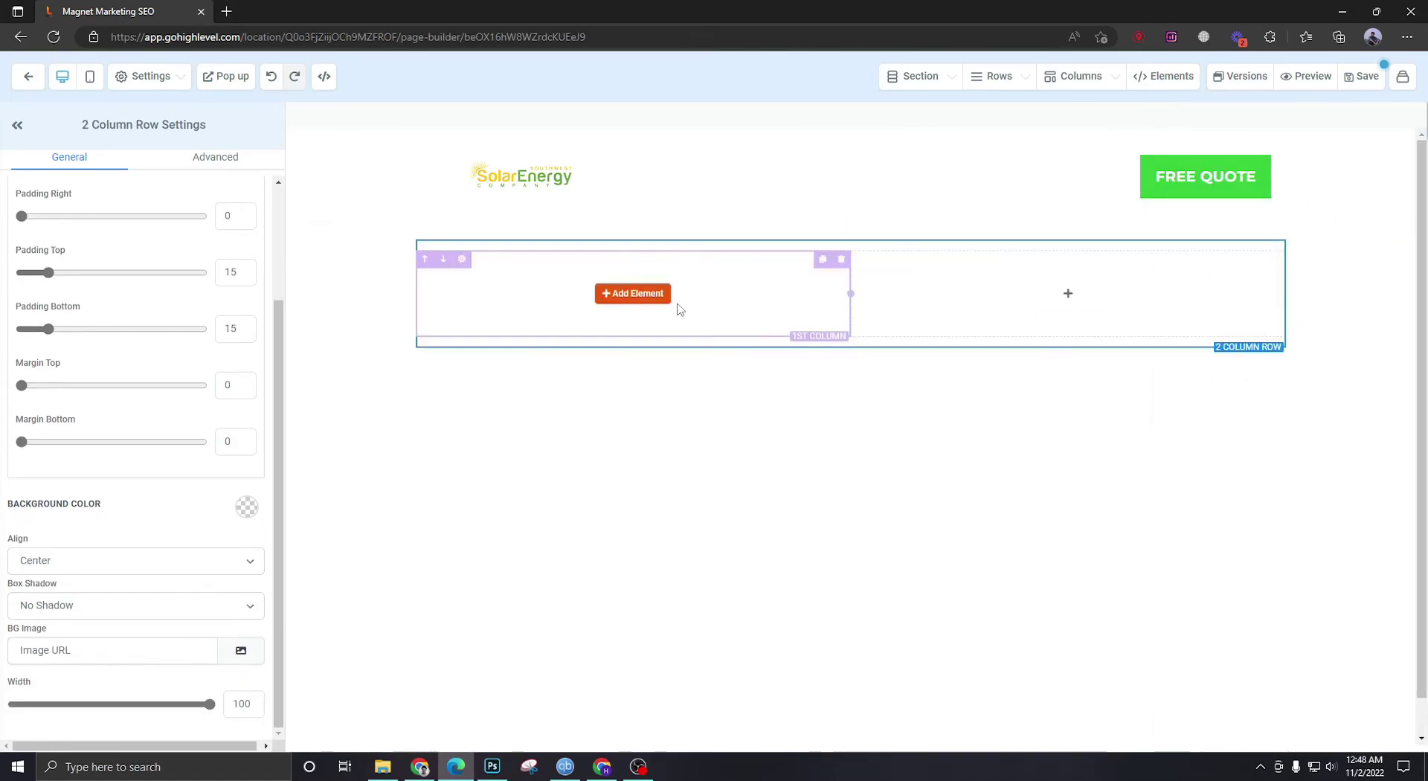
left_click(602, 302)
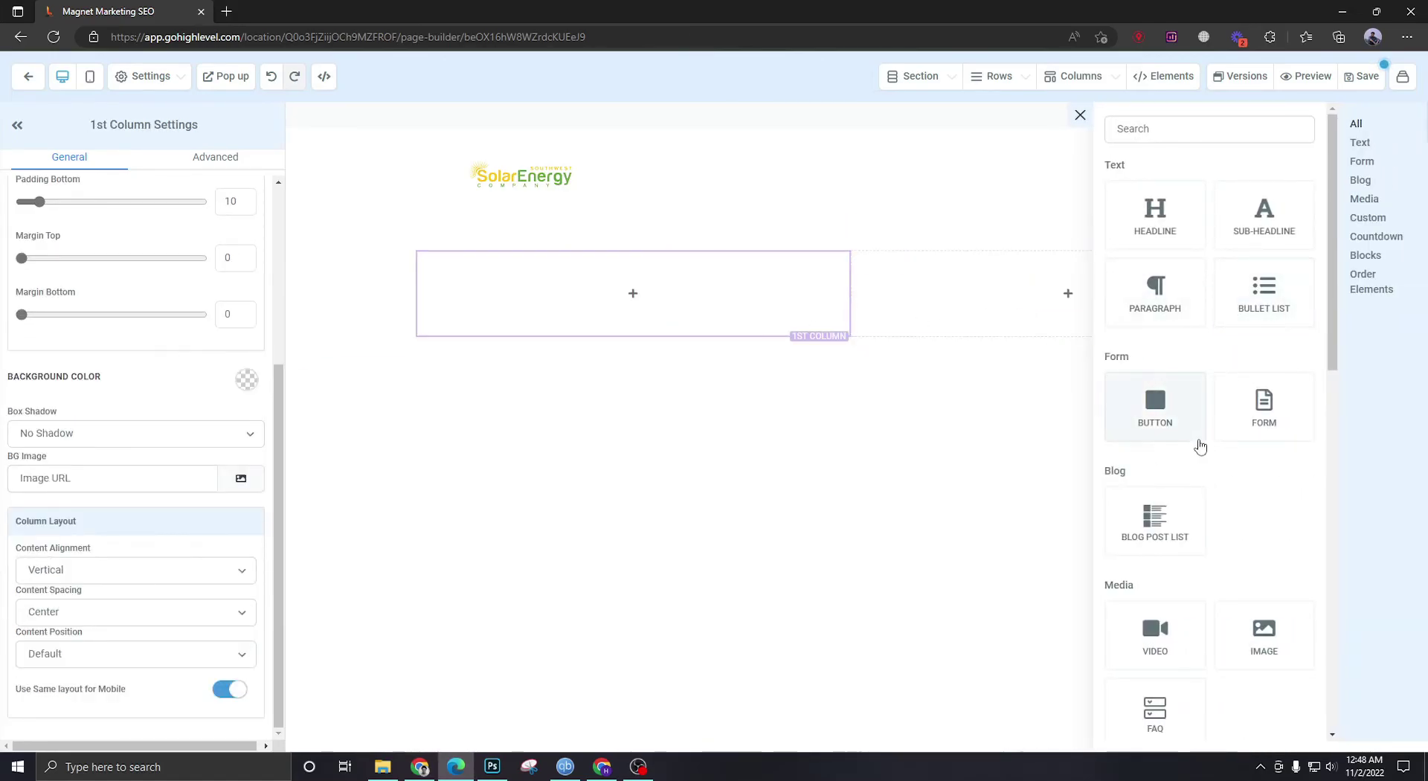
Add a headline reading 'BEST ROOFERS IN THE AREA' to the row's left column
left_click(1174, 236)
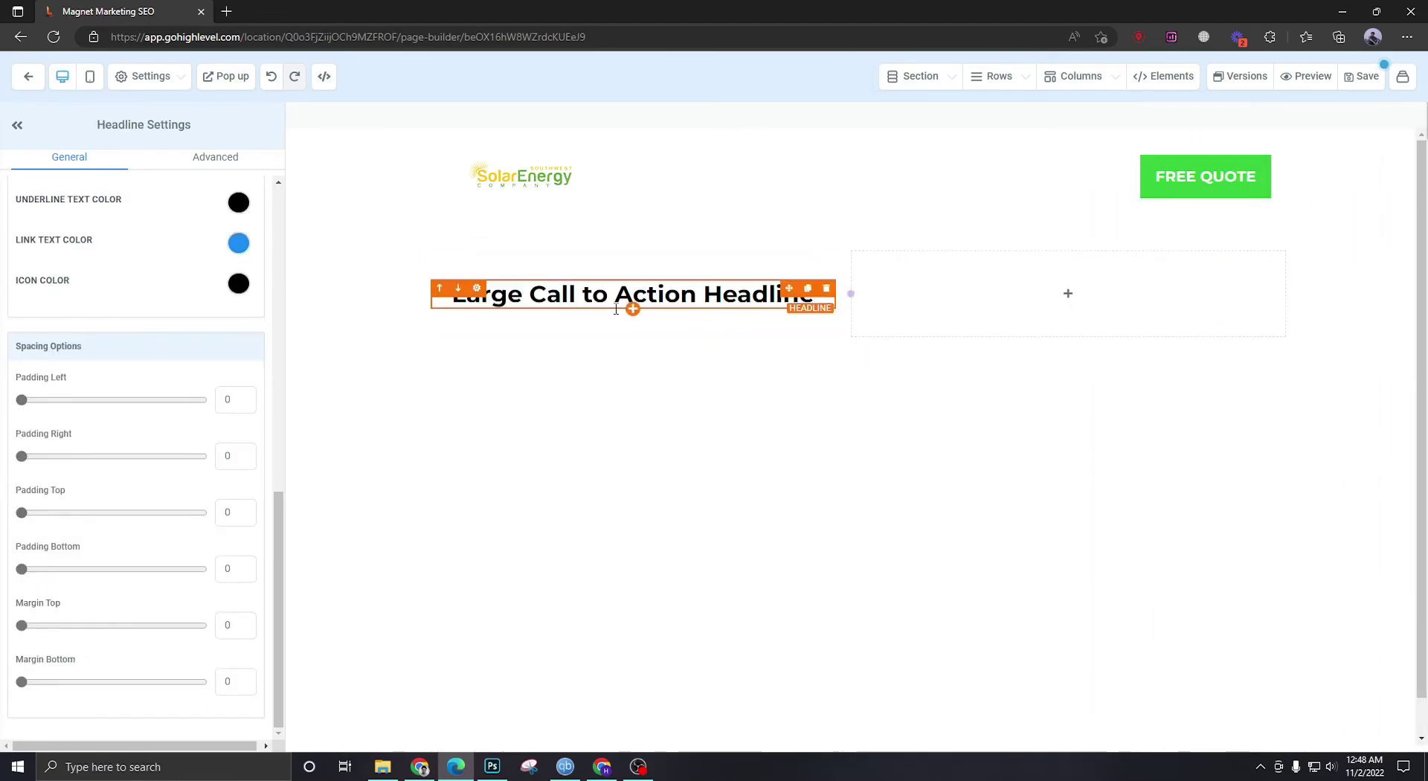
triple_click(655, 294)
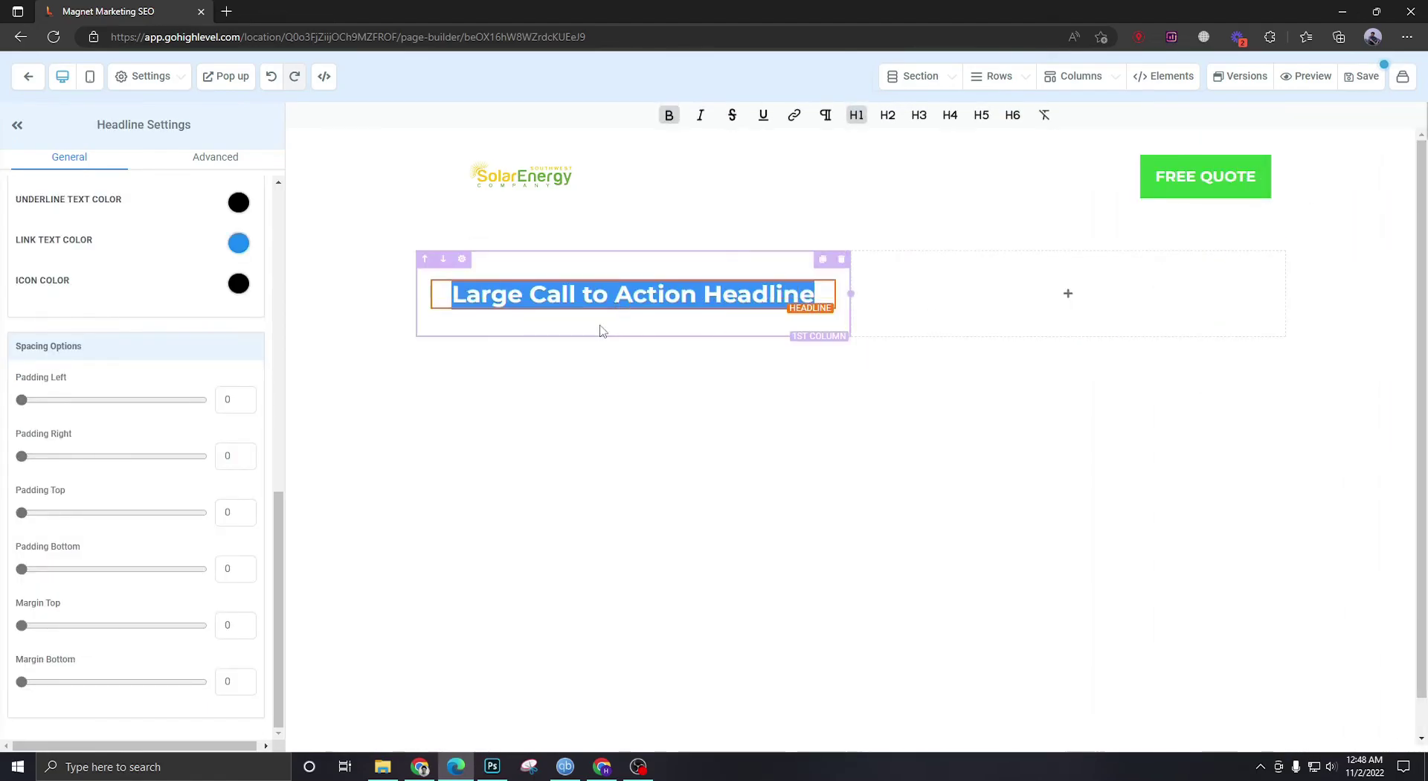
type("BEST ROOF")
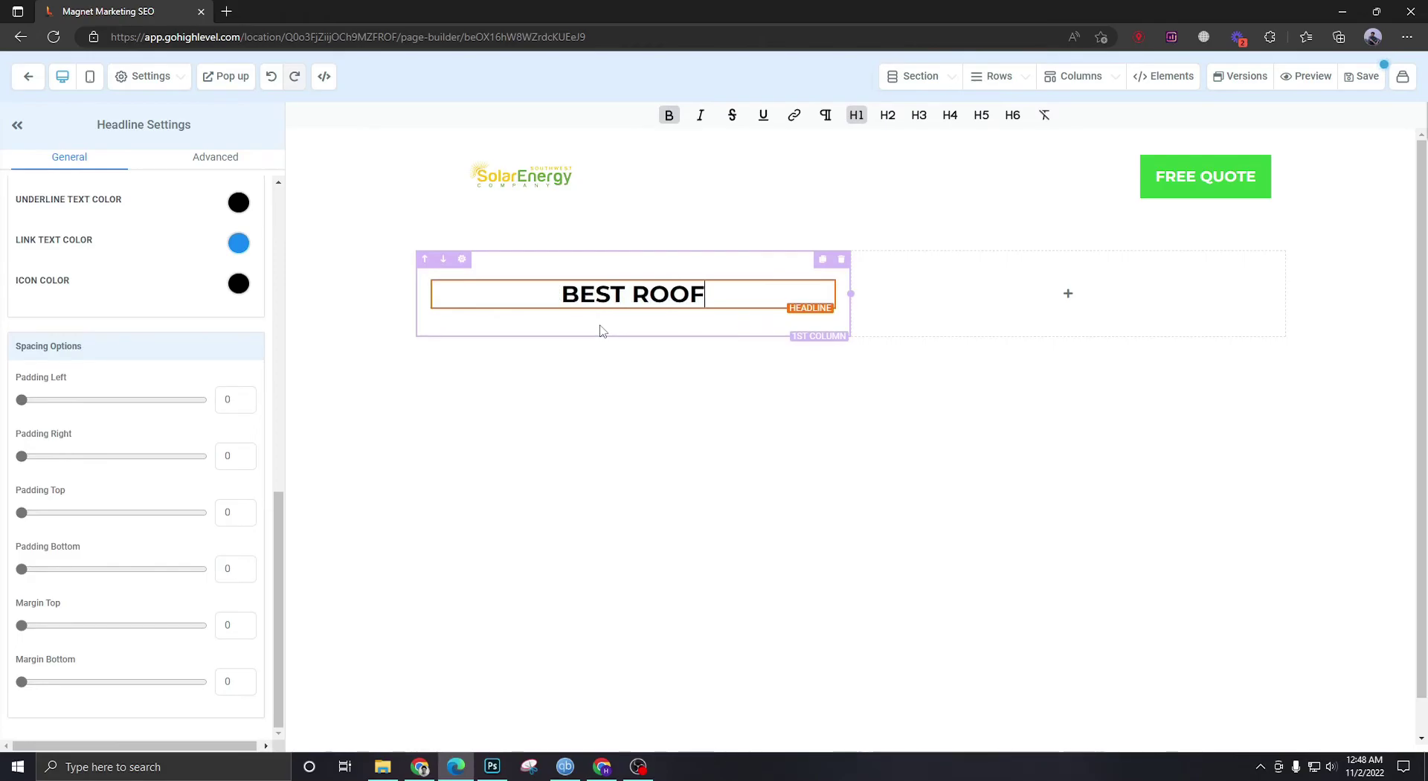
type("ERS IN THE AREA")
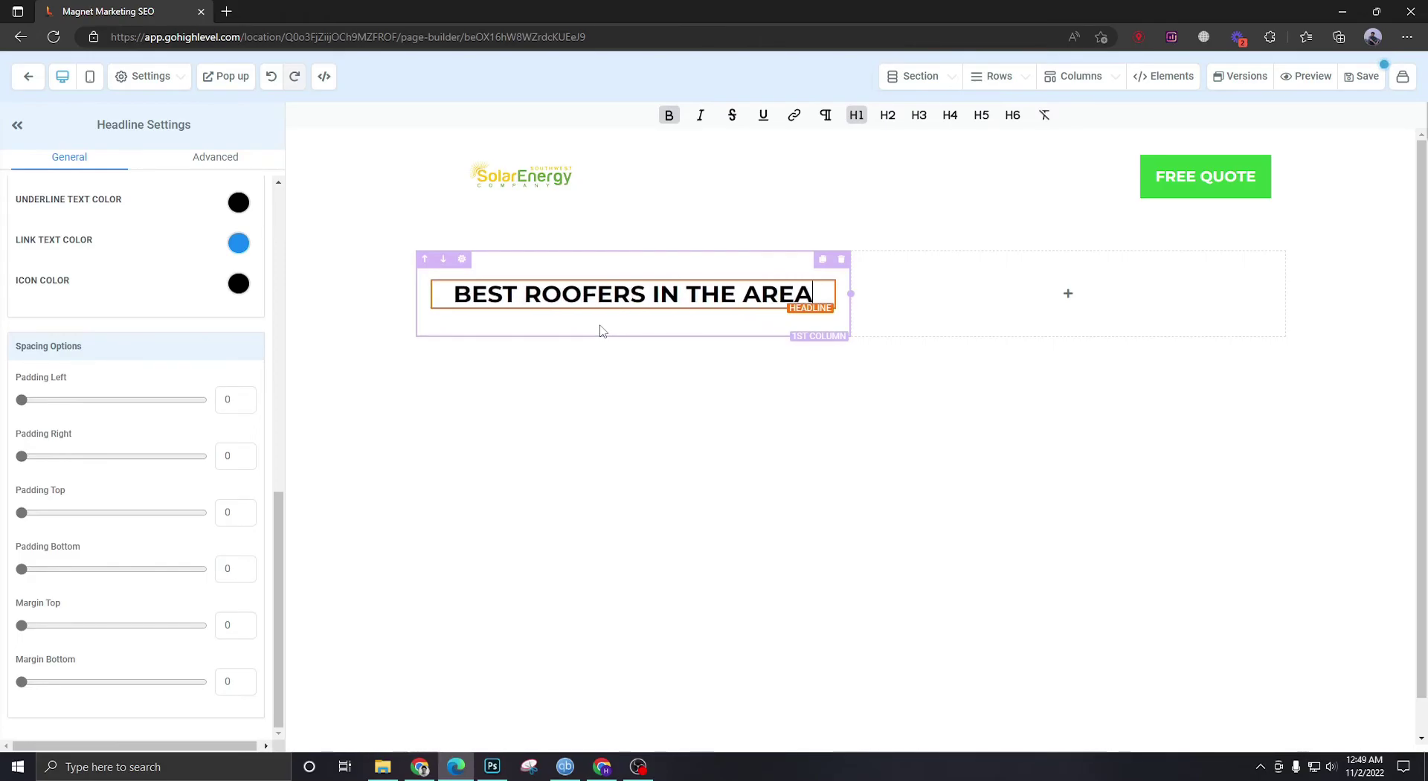
Add a Paragraph element directly beneath the headline
left_click(632, 310)
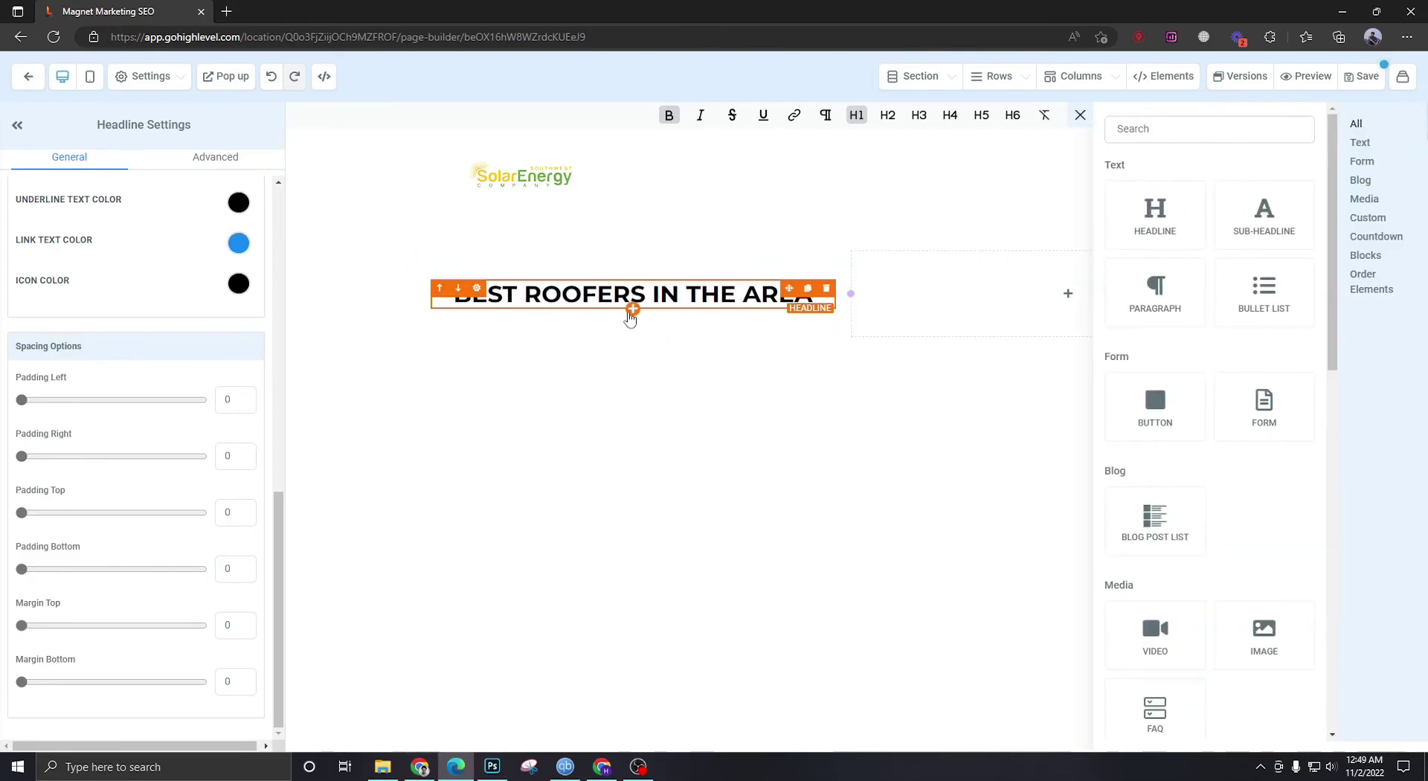
left_click(1184, 295)
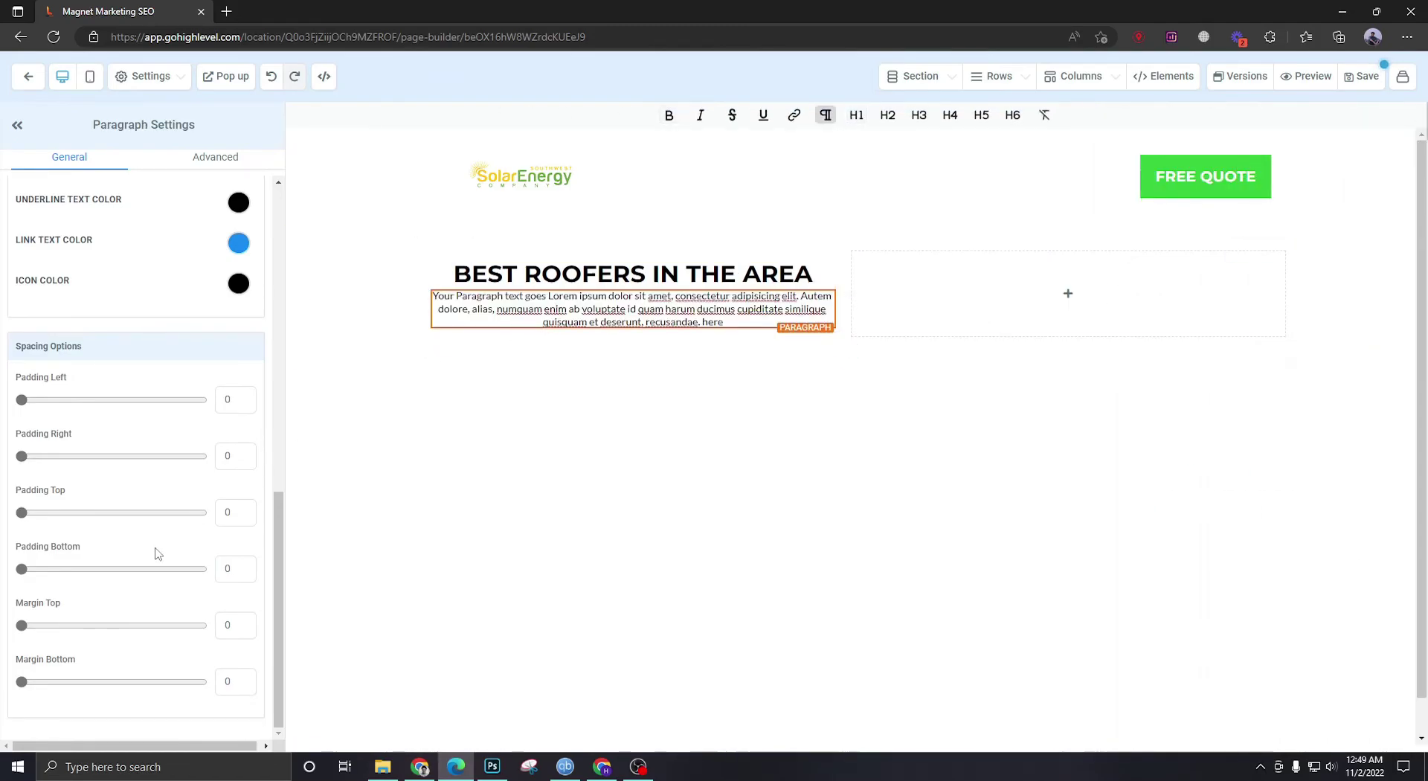
scroll(165, 537, "up", 1)
scroll(165, 506, "up", 10)
scroll(165, 484, "down", 3)
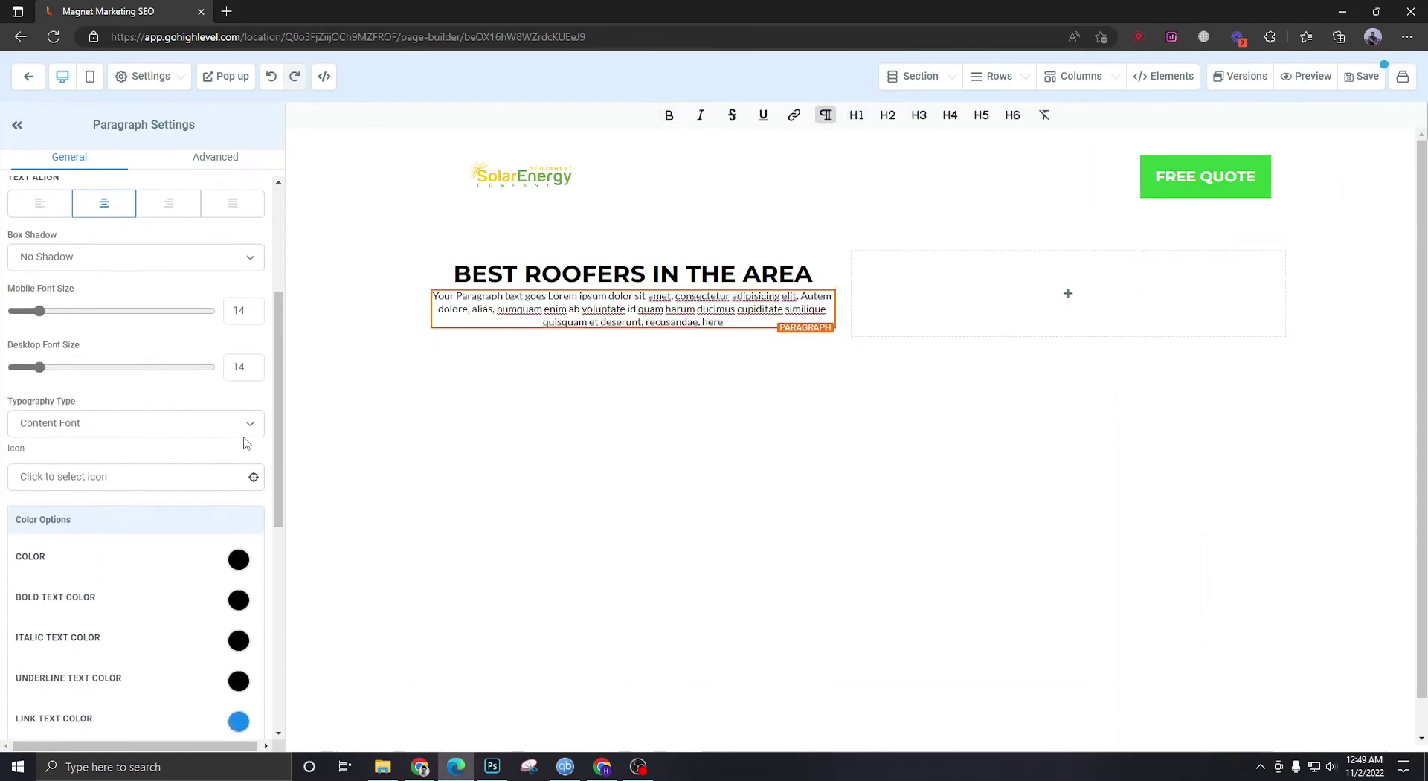
Set the paragraph's font size to 18 on desktop and 16 on mobile
double_click(240, 363)
type("8")
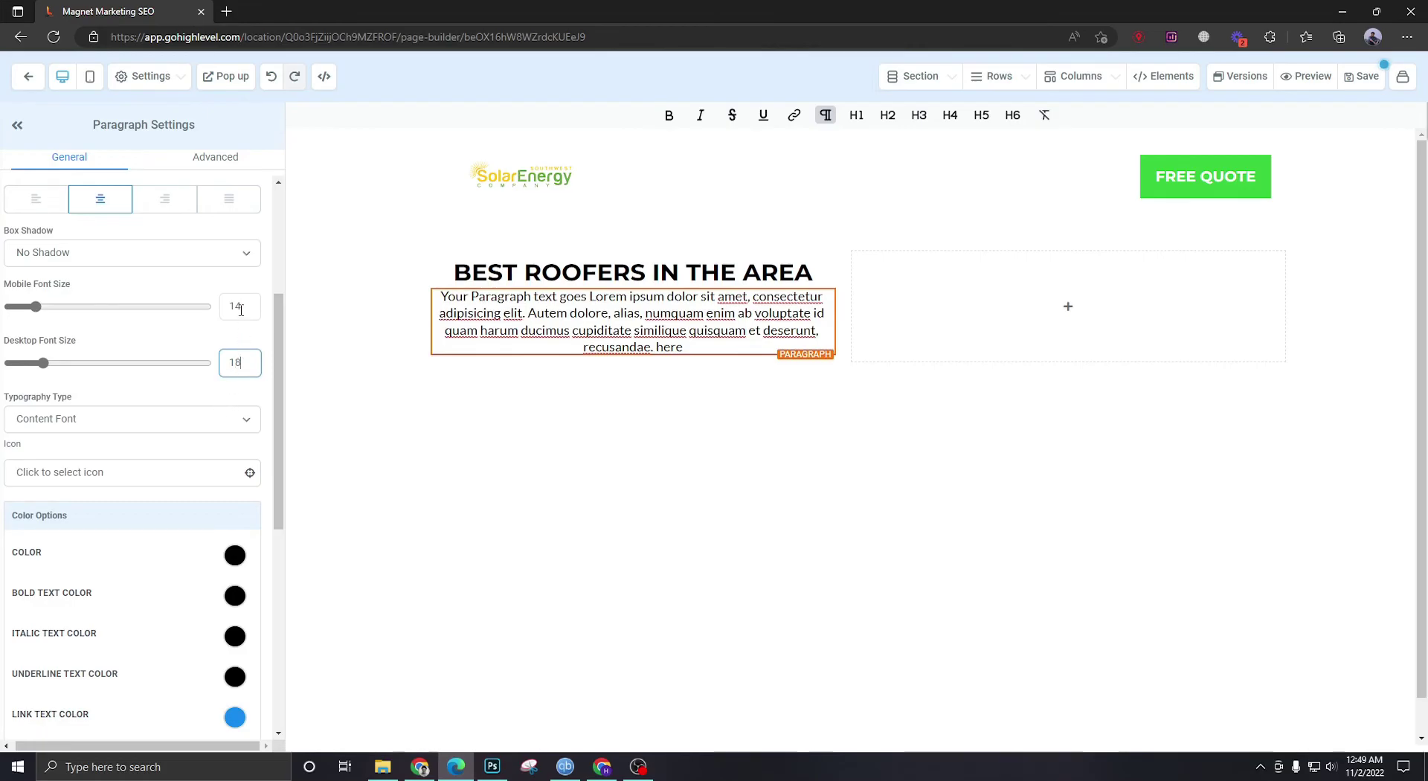
left_click(240, 310)
Give the paragraph a 1.4 line height under Advanced, keeping it visible on mobile
scroll(186, 372, "up", 3)
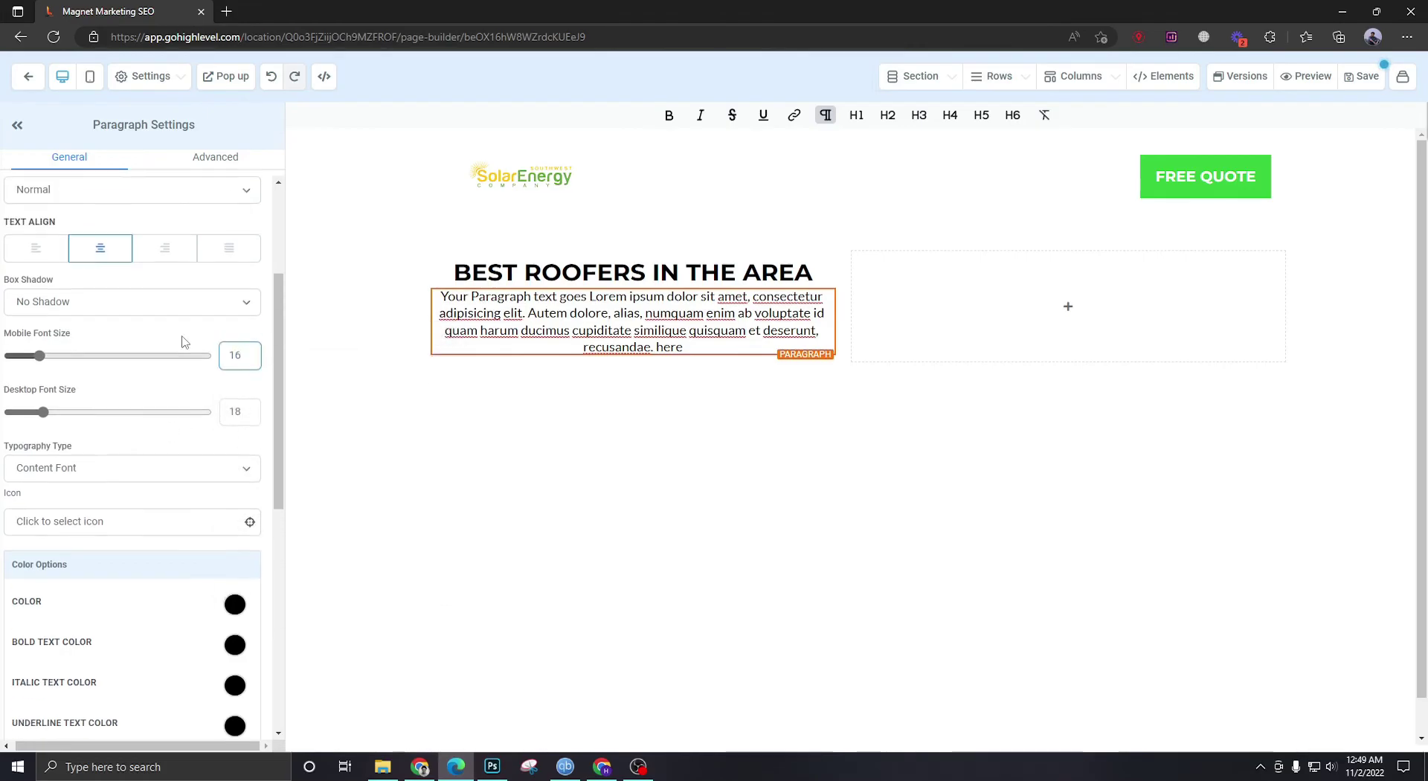
scroll(194, 298, "up", 3)
left_click(223, 158)
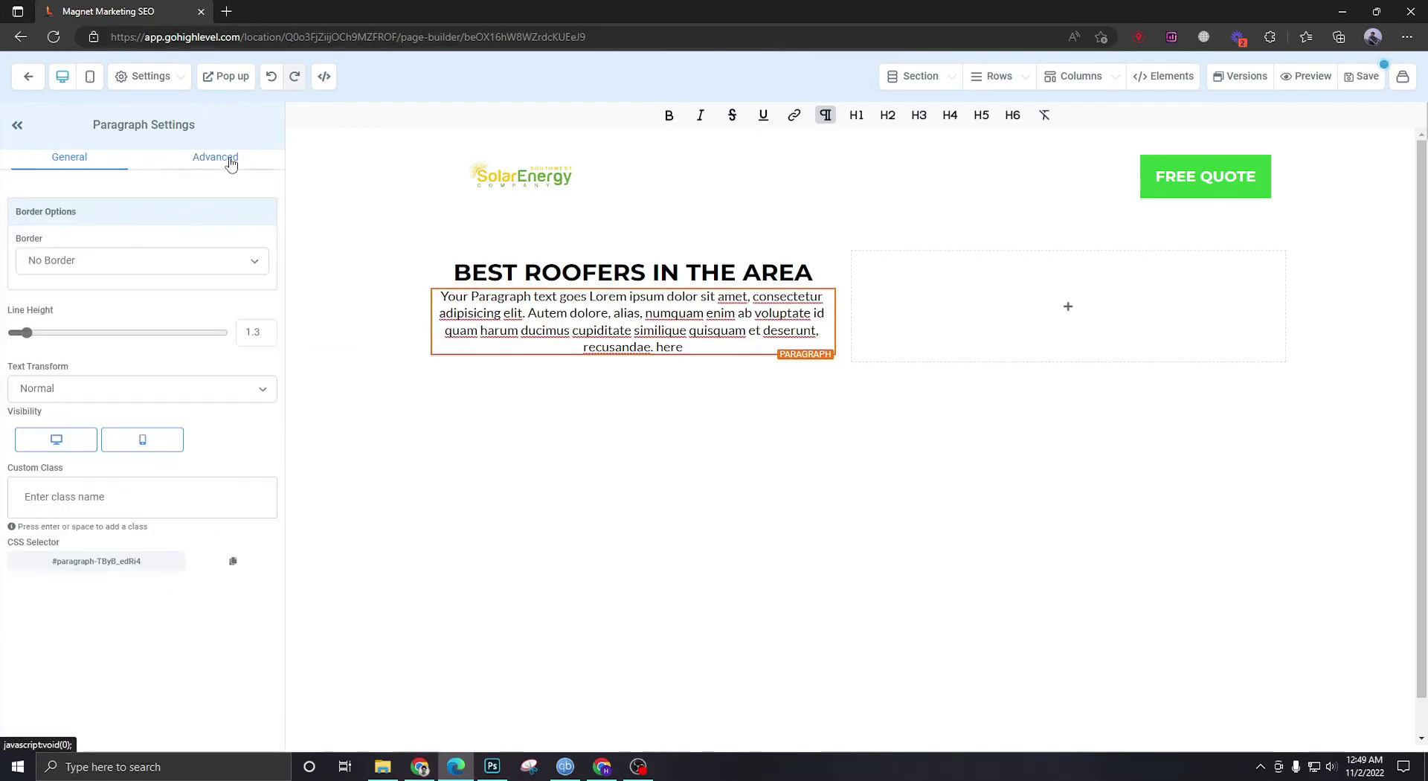
double_click(270, 328)
type("4")
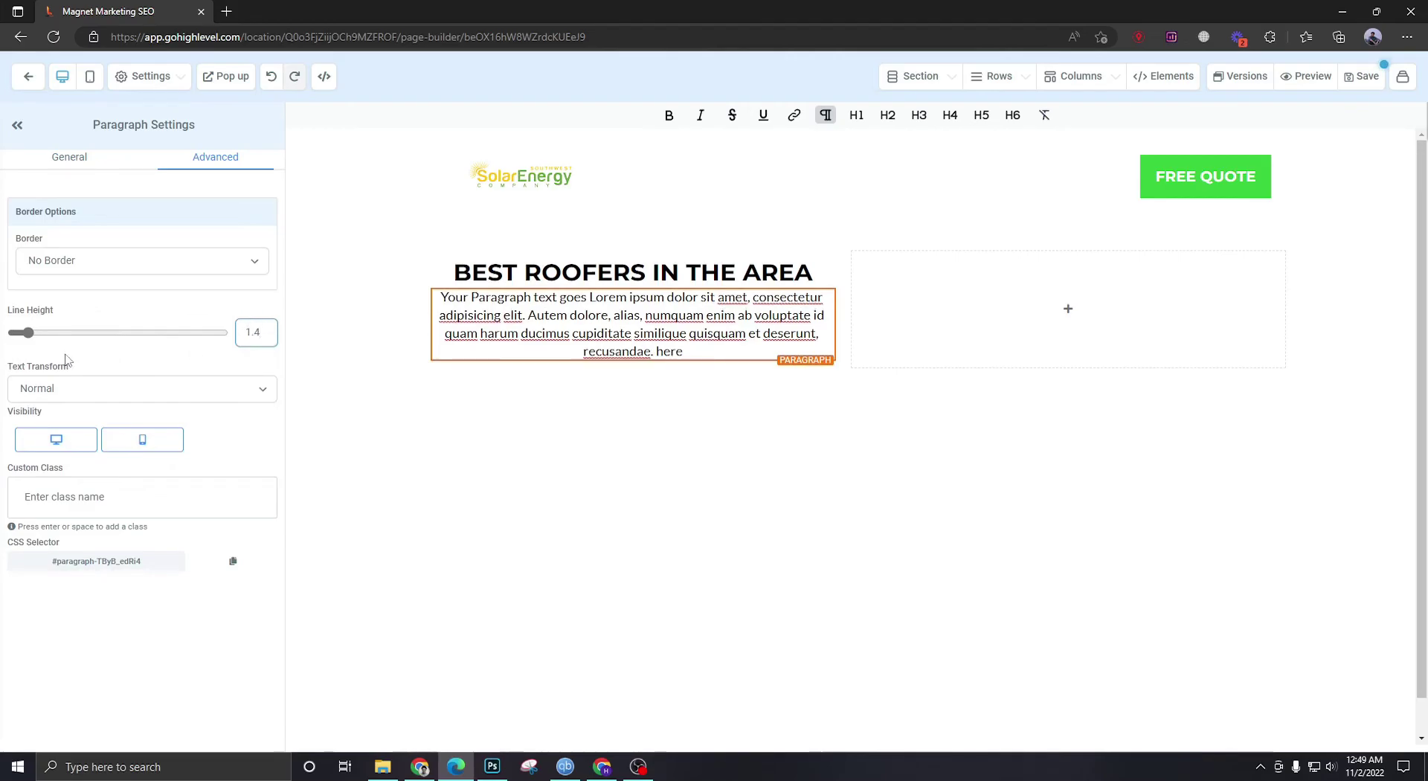
left_click(149, 349)
left_click(143, 441)
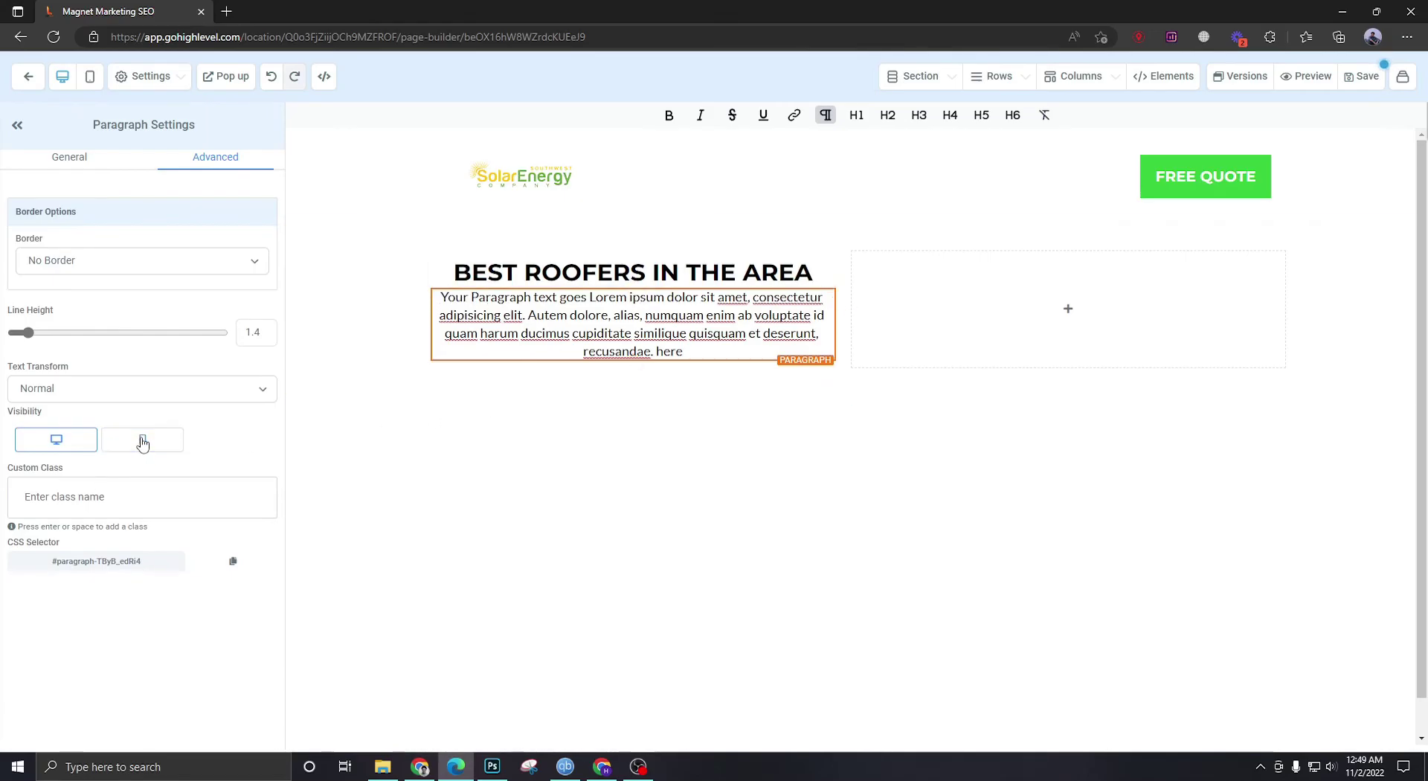
left_click(141, 443)
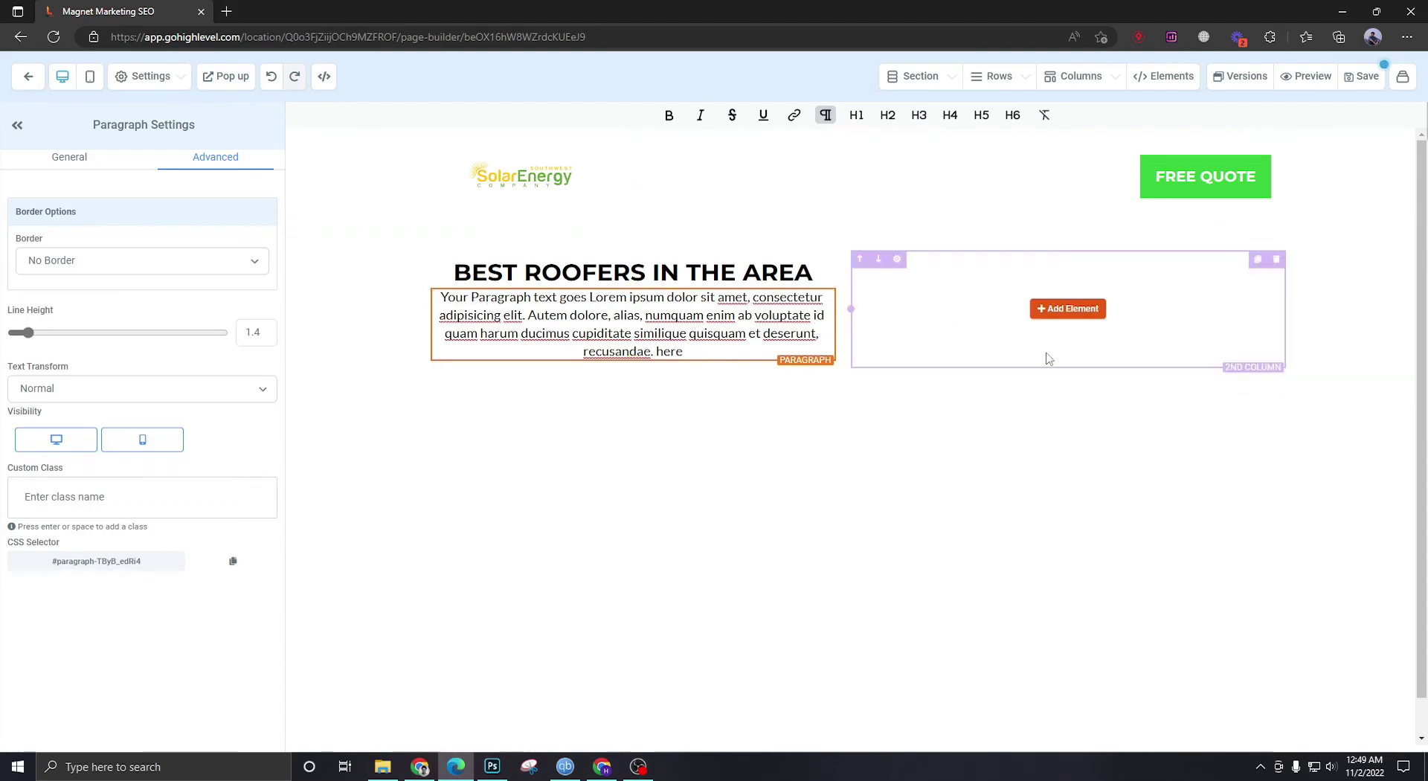
Embed the Roofing Landing Page Form in the row's empty second column
left_click(1088, 326)
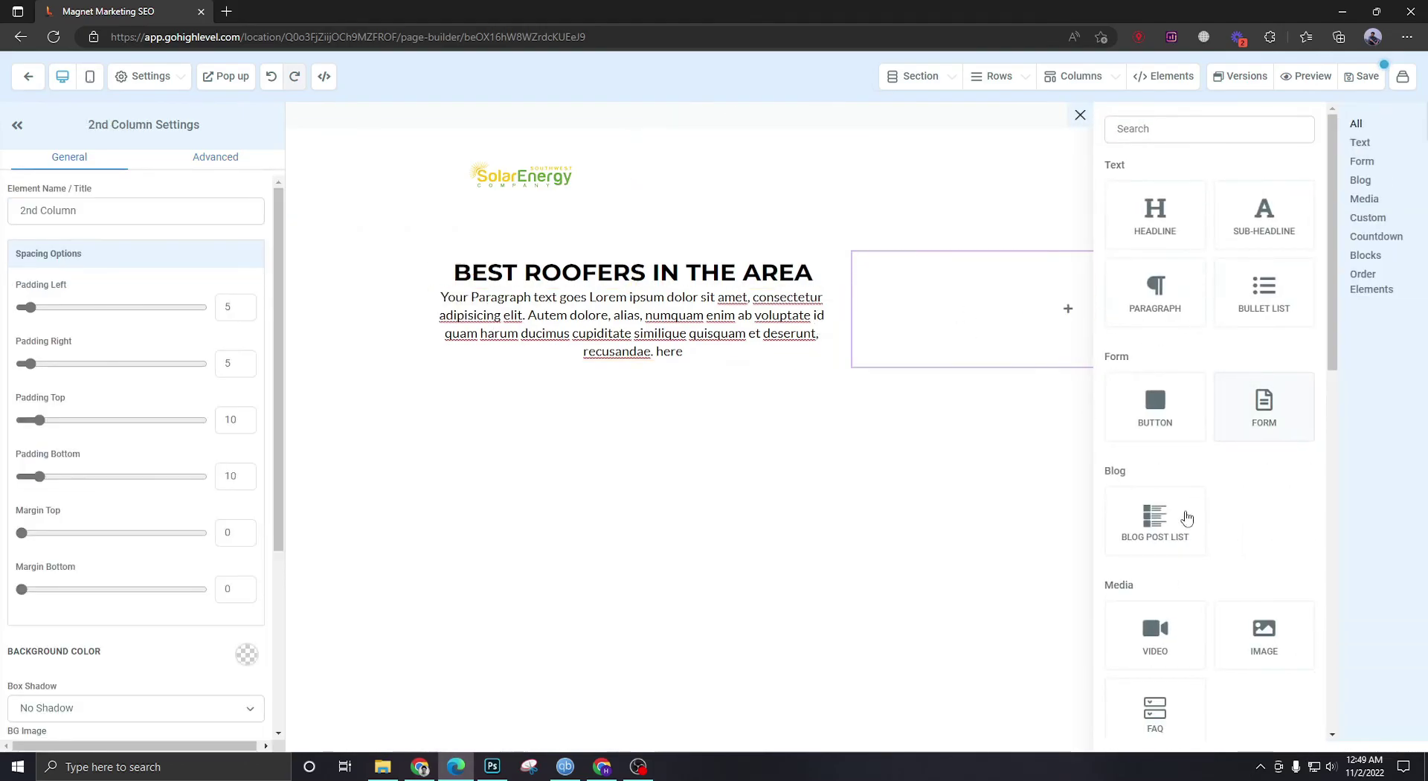
scroll(1179, 499, "down", 1)
scroll(1182, 476, "up", 1)
left_click(1254, 420)
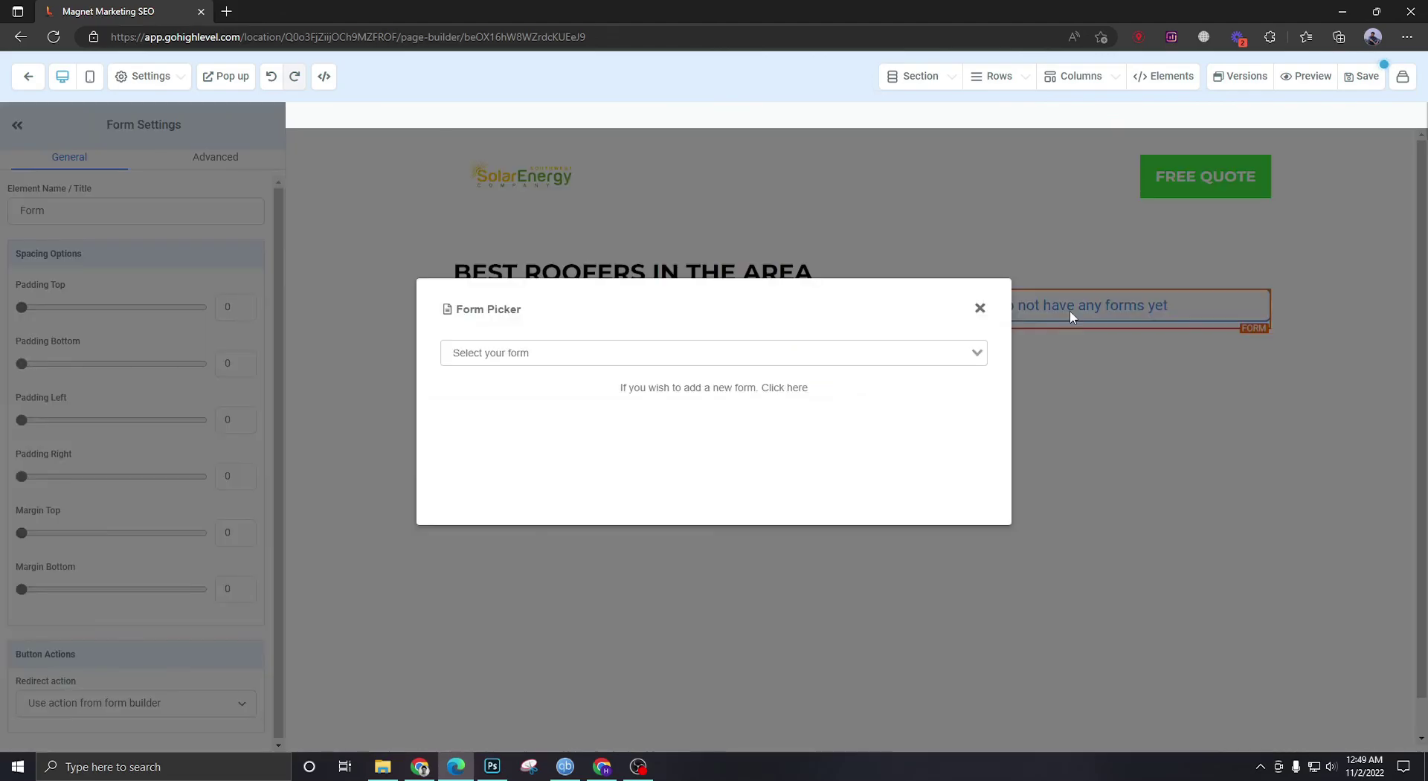
left_click(581, 352)
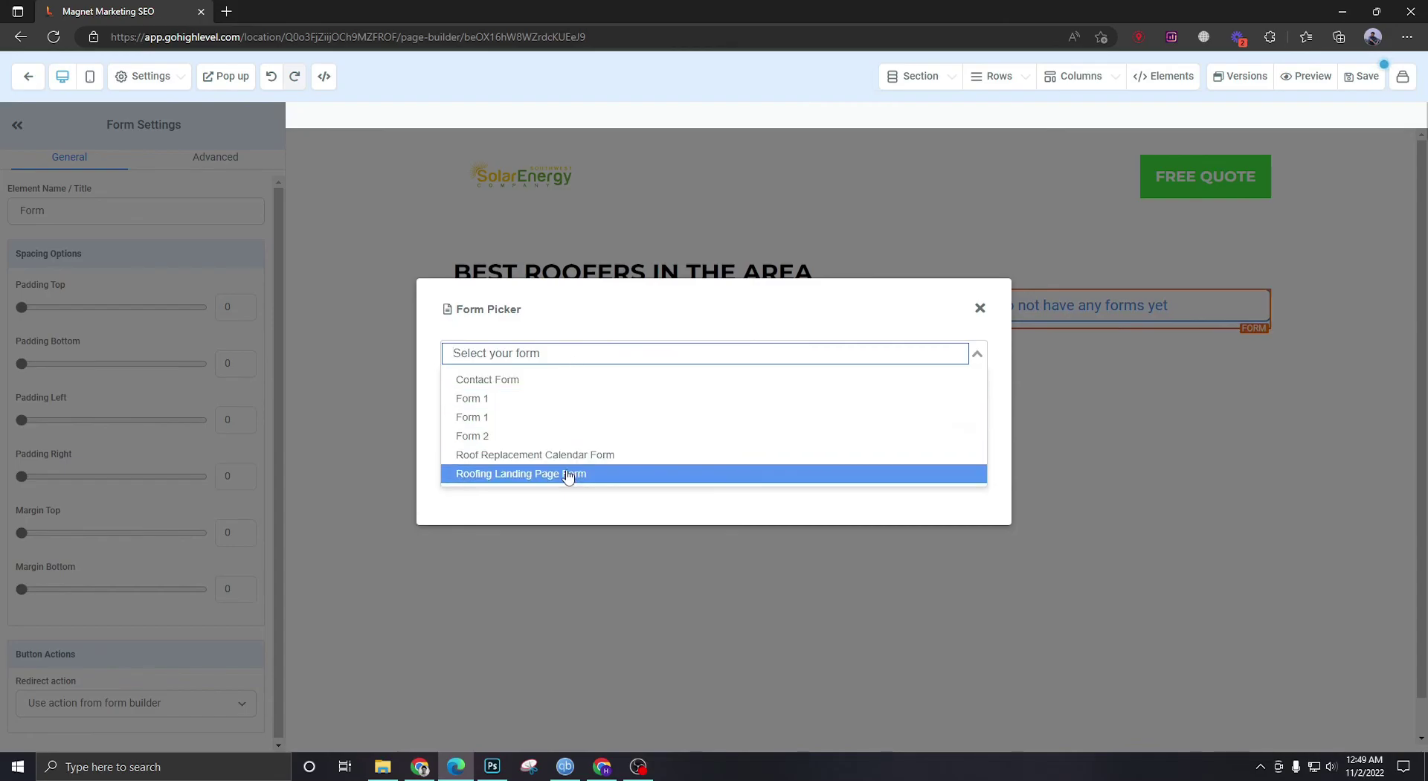
left_click(496, 475)
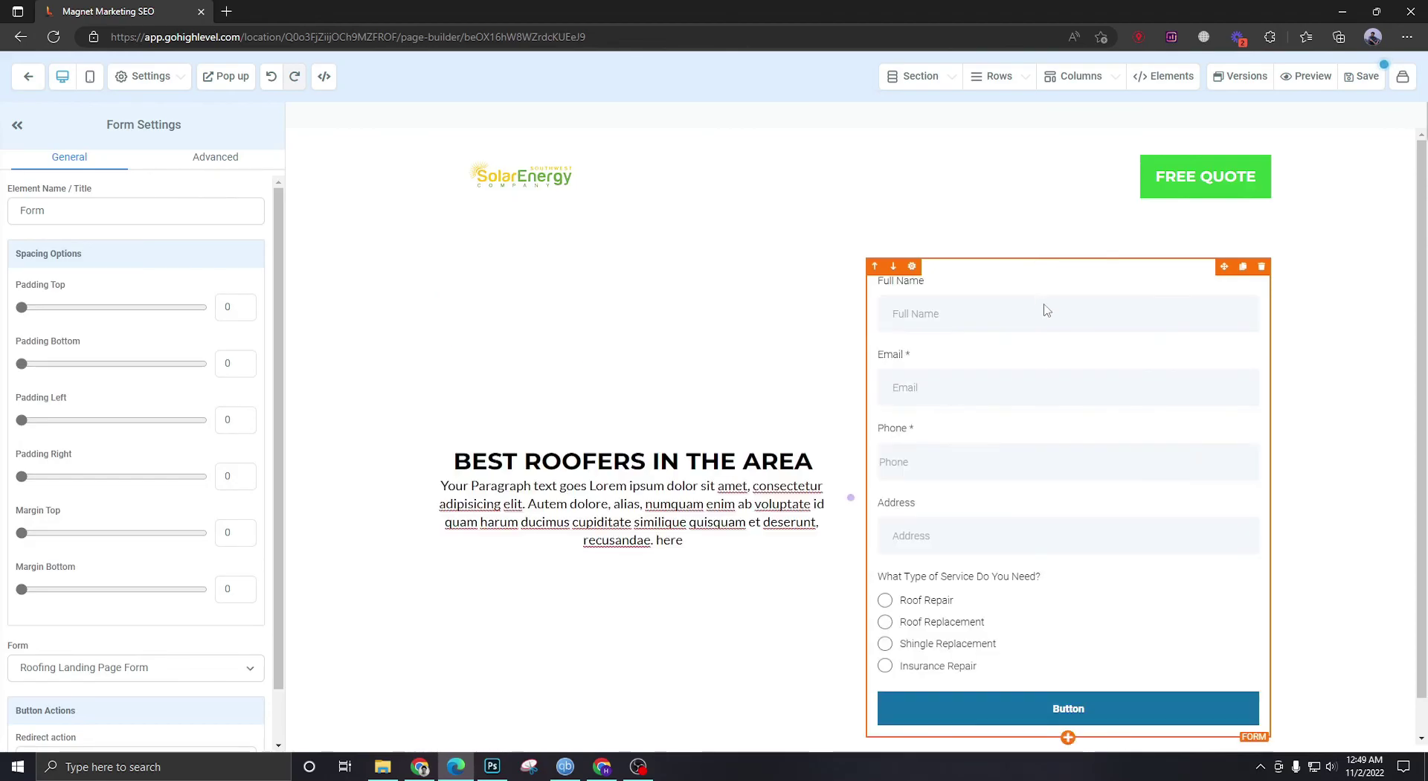
scroll(936, 279, "down", 1)
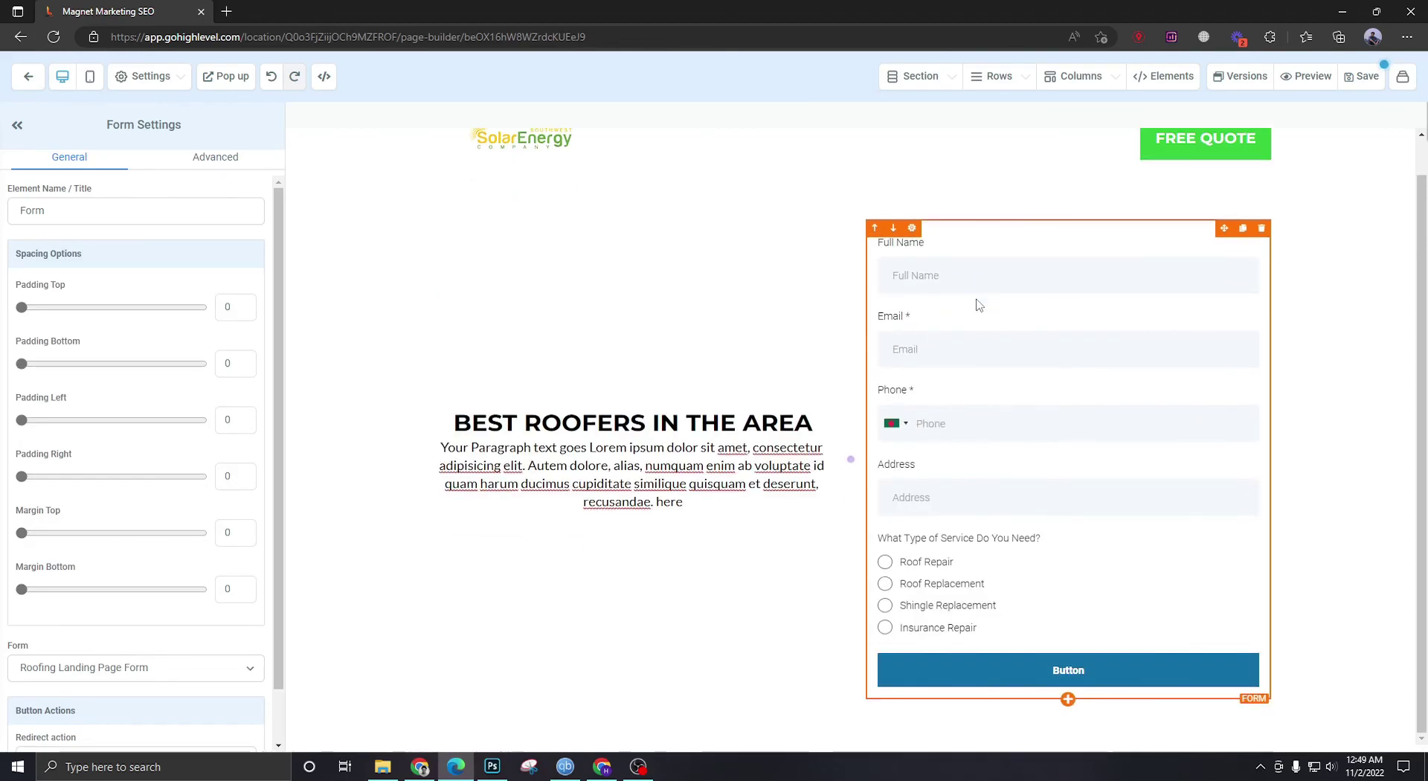
scroll(845, 331, "up", 1)
scroll(766, 389, "down", 1)
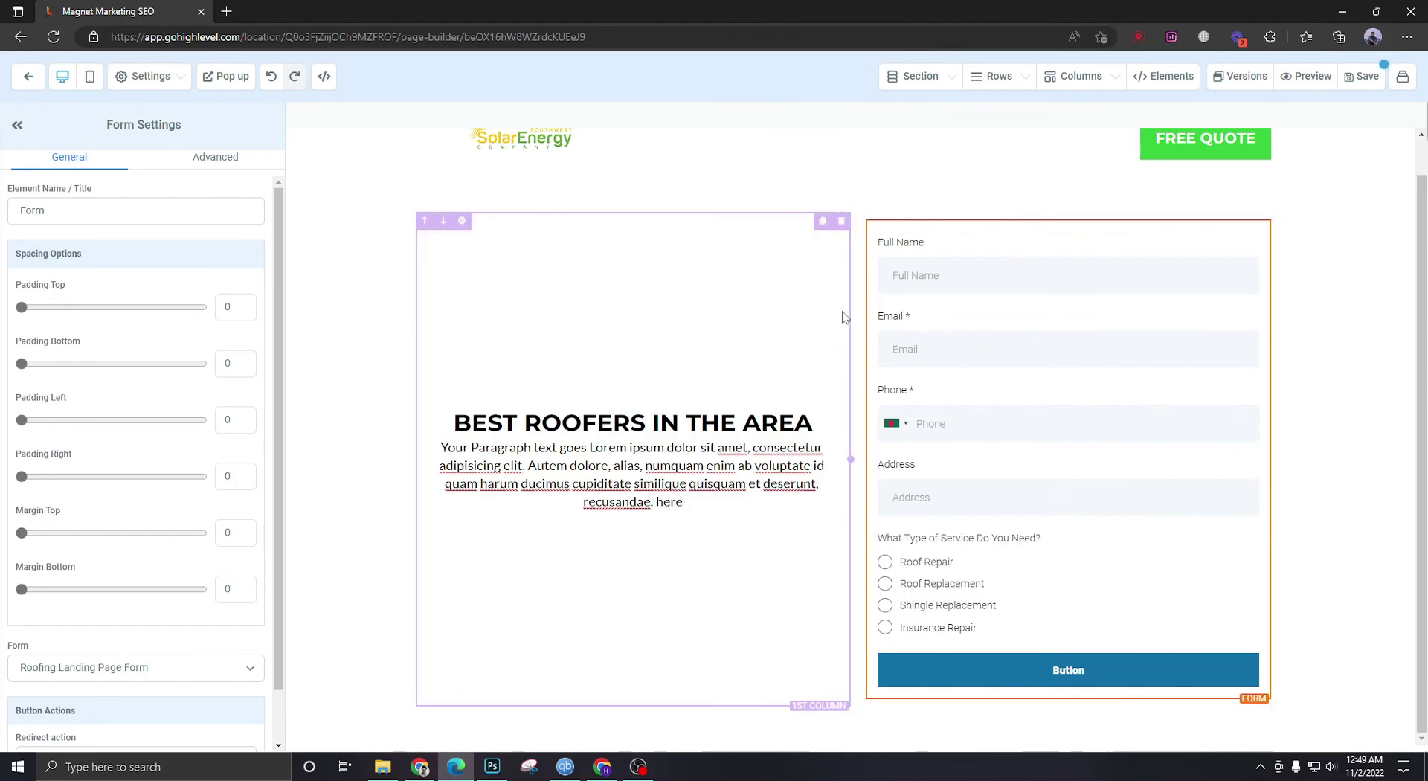
scroll(822, 324, "up", 1)
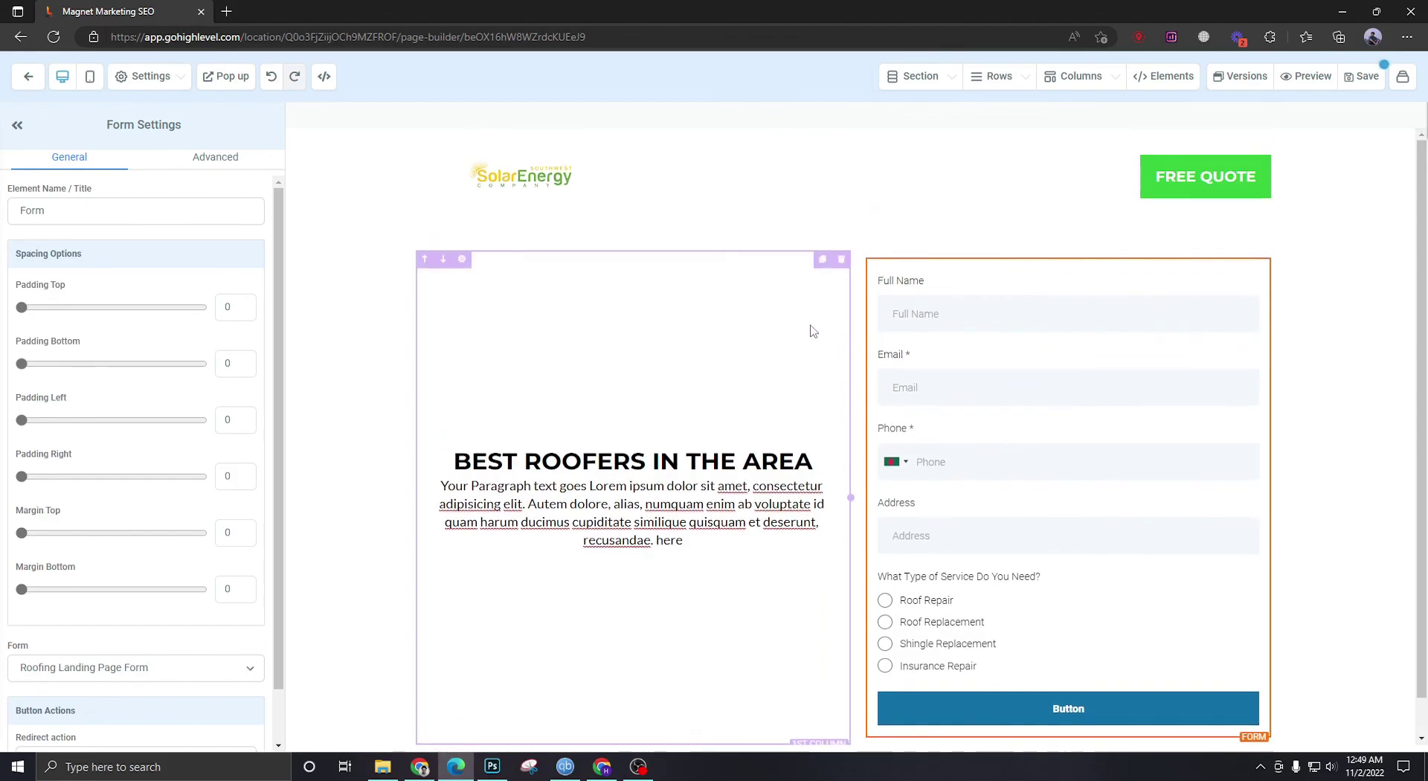